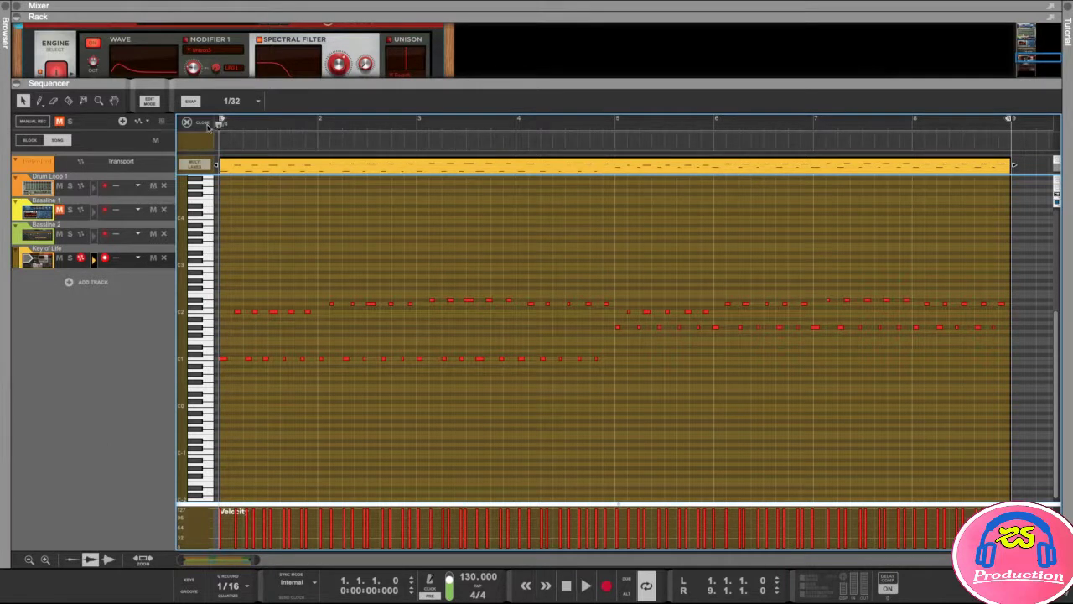
Play back the melody, then return the song position to the very start
key("space")
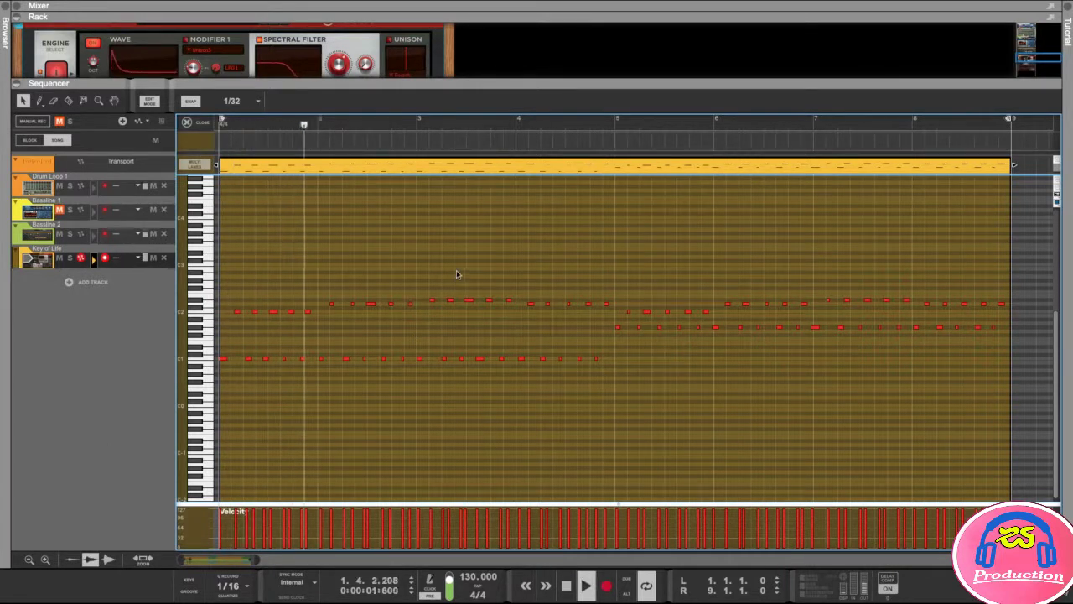
key("space")
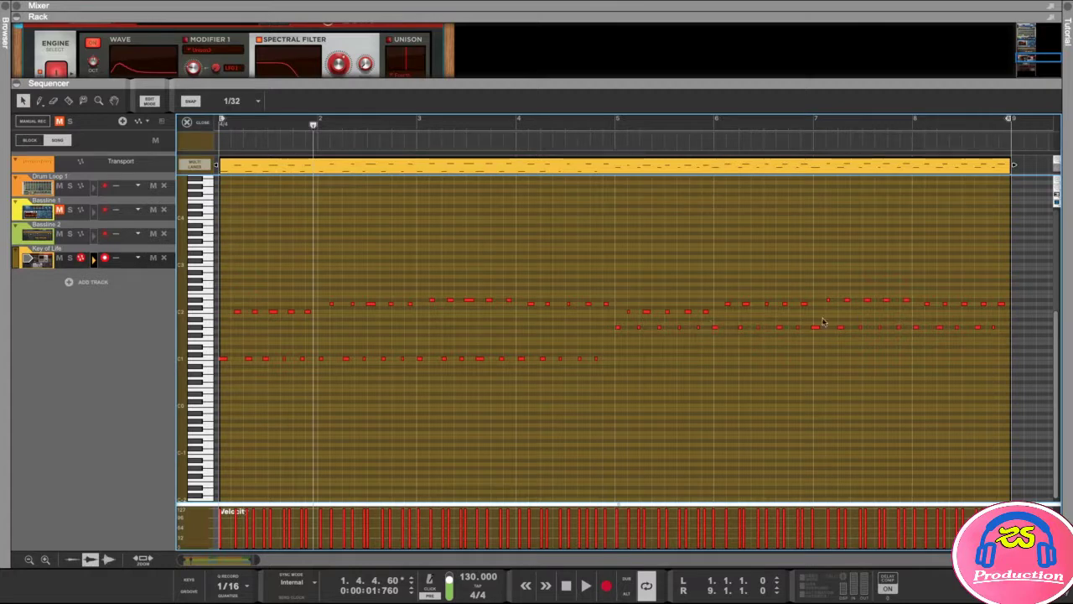
left_click(223, 126)
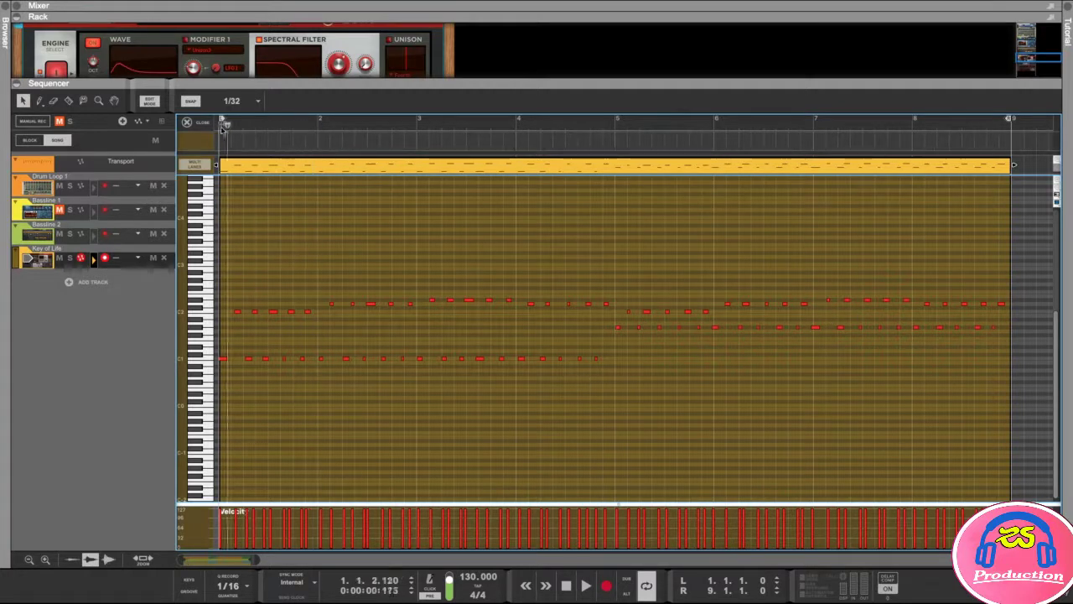
left_click(221, 126)
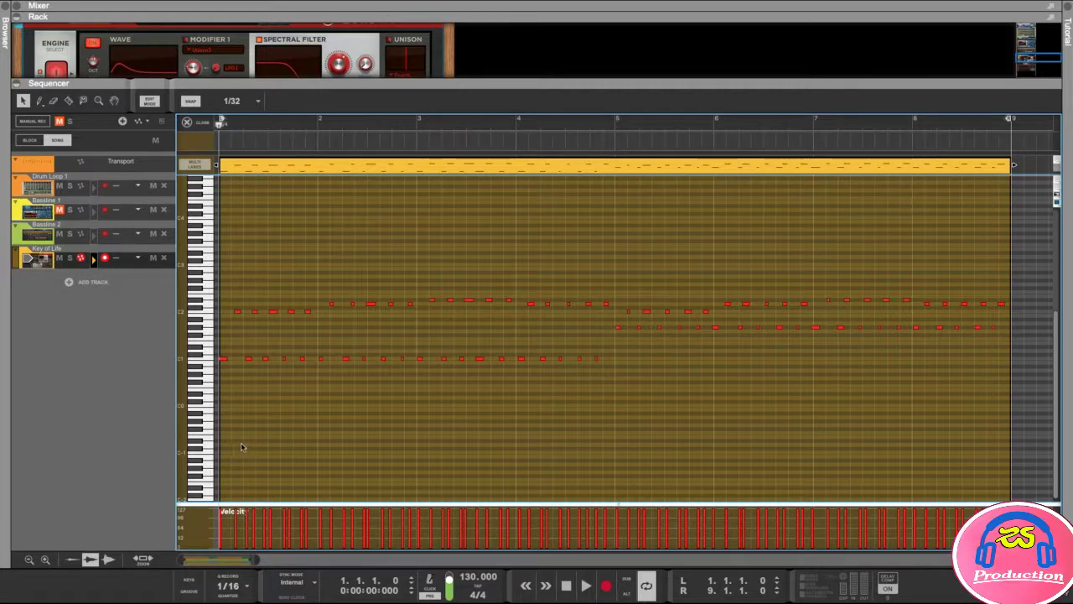
left_click(229, 596)
Select all the melody notes, quantize them to 1/16, then deselect
left_click_drag(1015, 252, 219, 384)
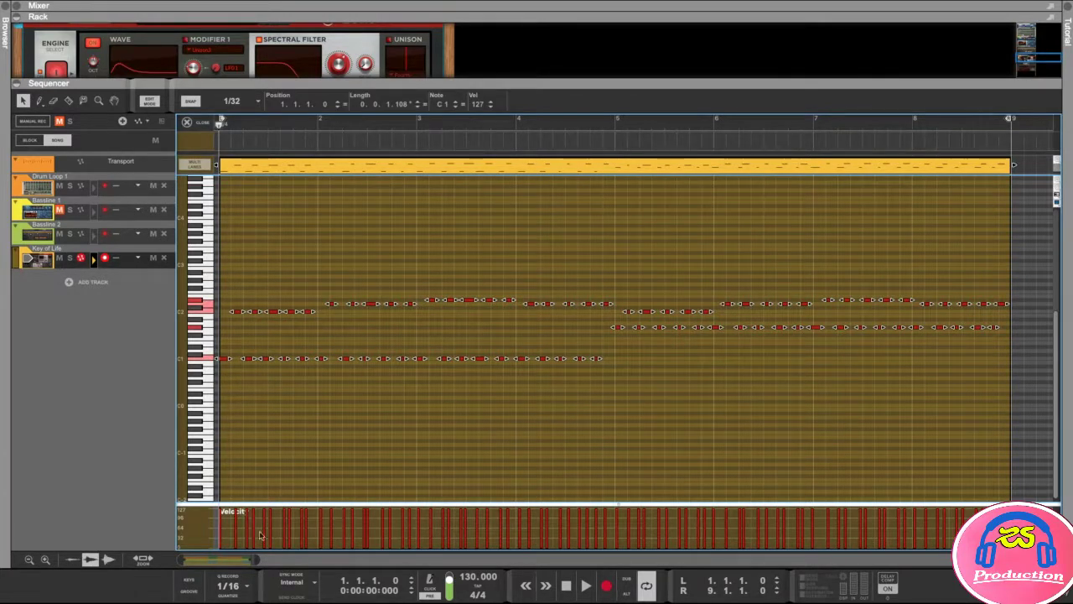
left_click(246, 590)
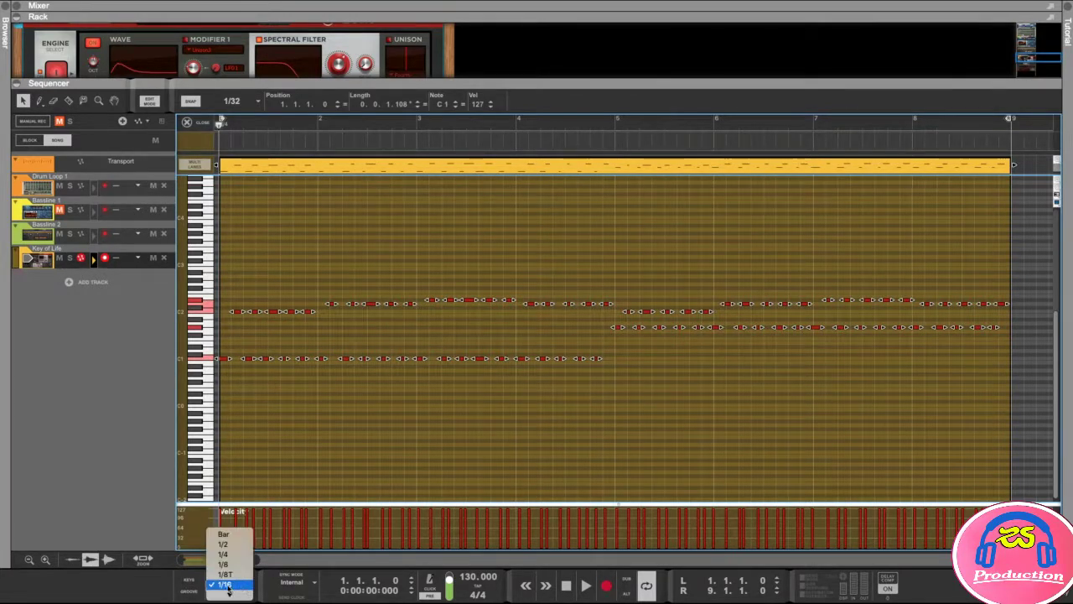
left_click(235, 586)
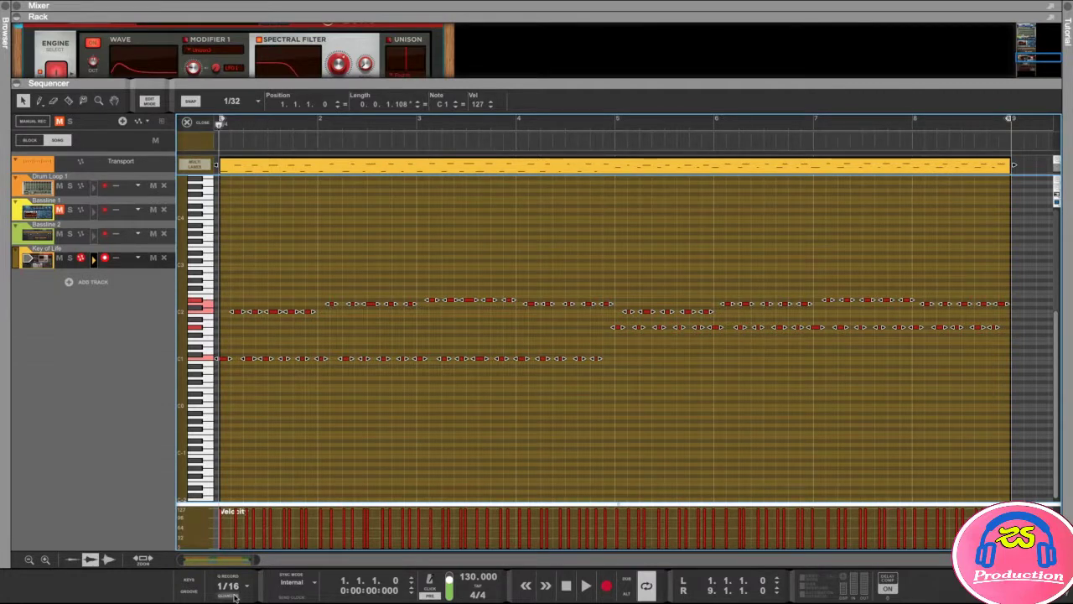
left_click(232, 597)
left_click(532, 436)
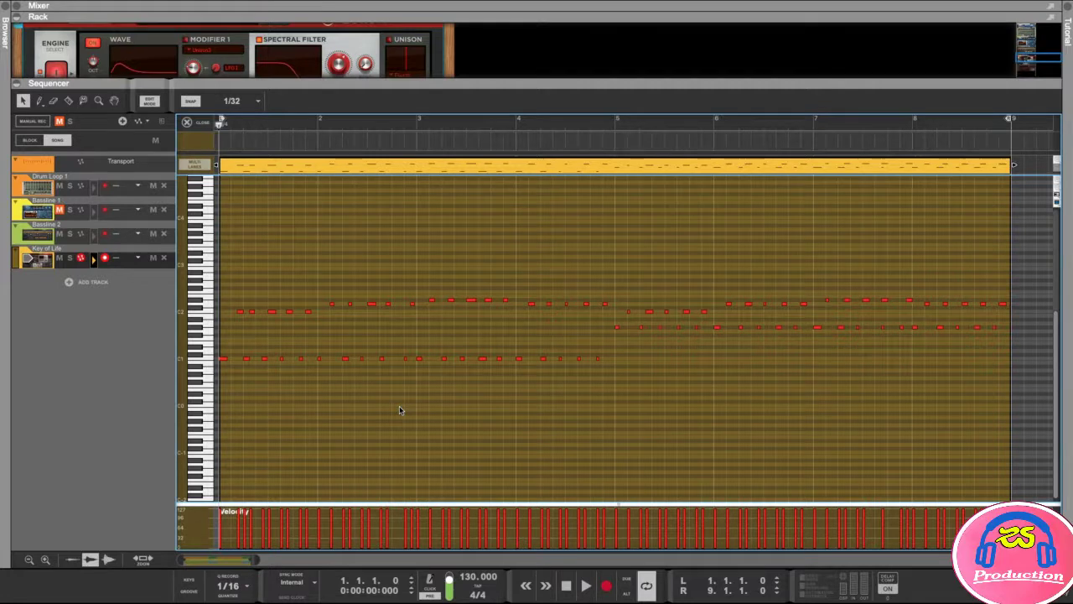
key("space")
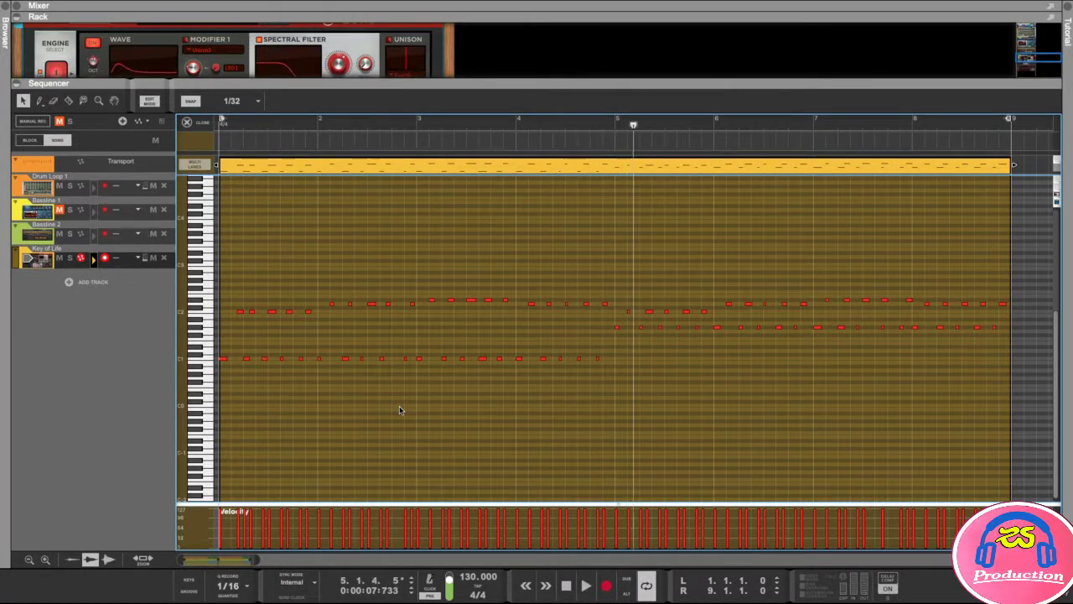
left_click_drag(610, 126, 217, 125)
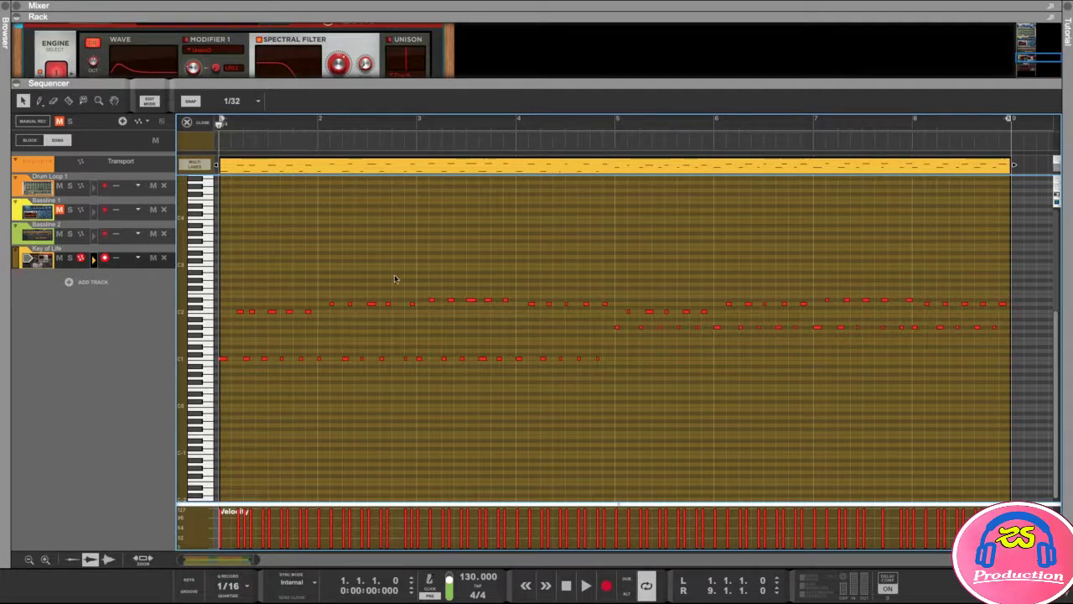
left_click(239, 100)
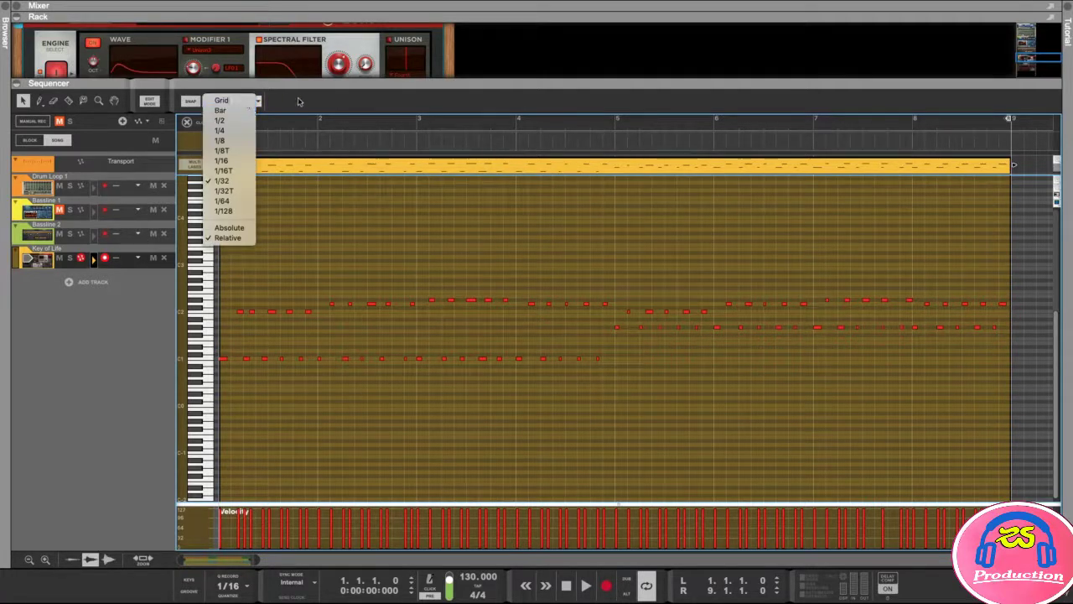
Change the snap value from 1/32 to 1/16 and zoom in on bars 1–3
left_click(243, 97)
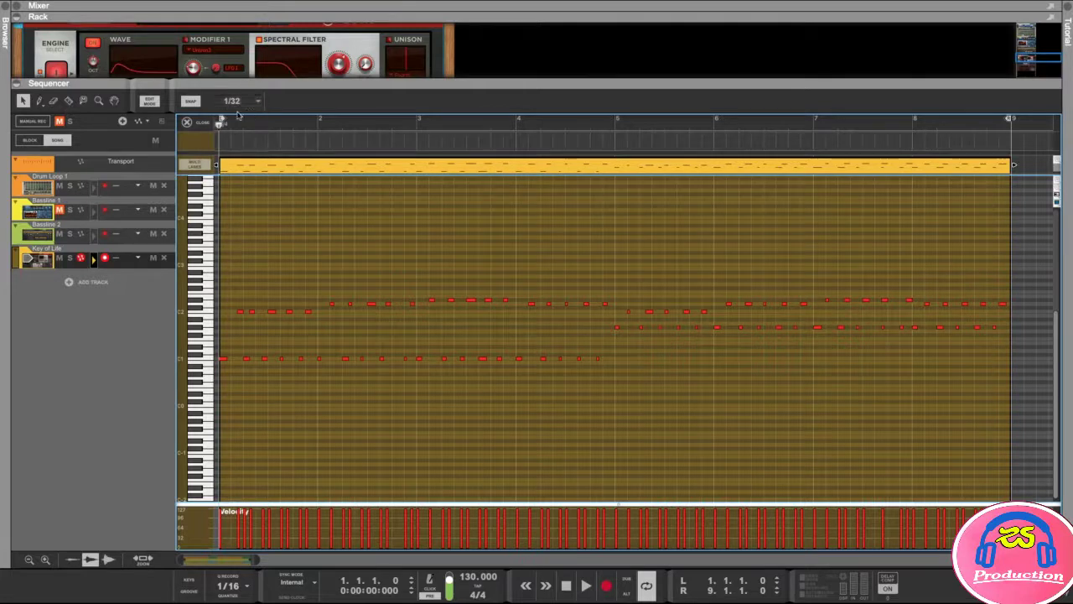
left_click(237, 101)
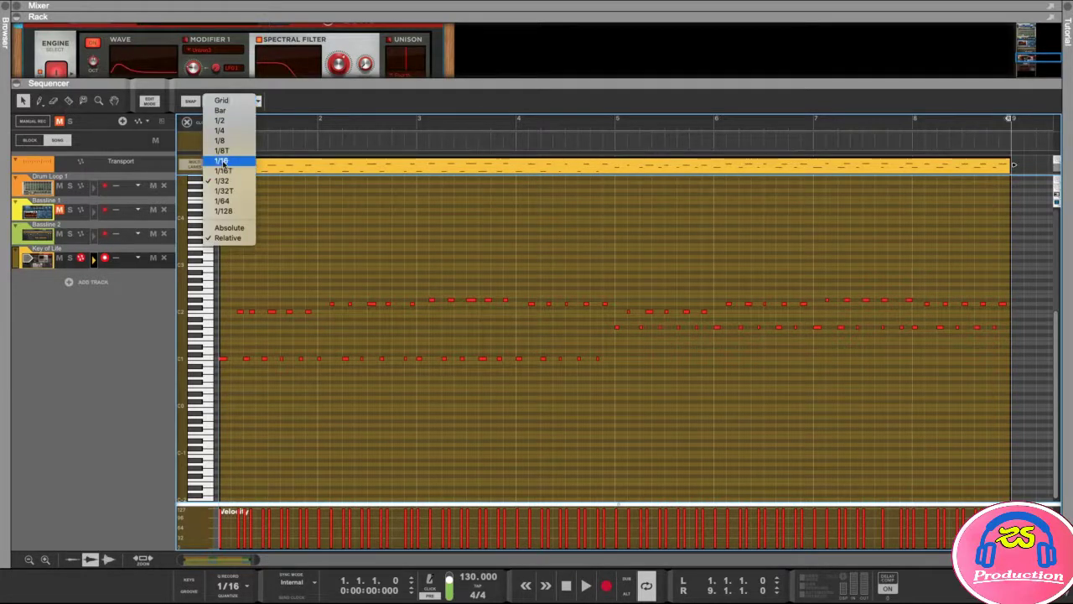
left_click(224, 161)
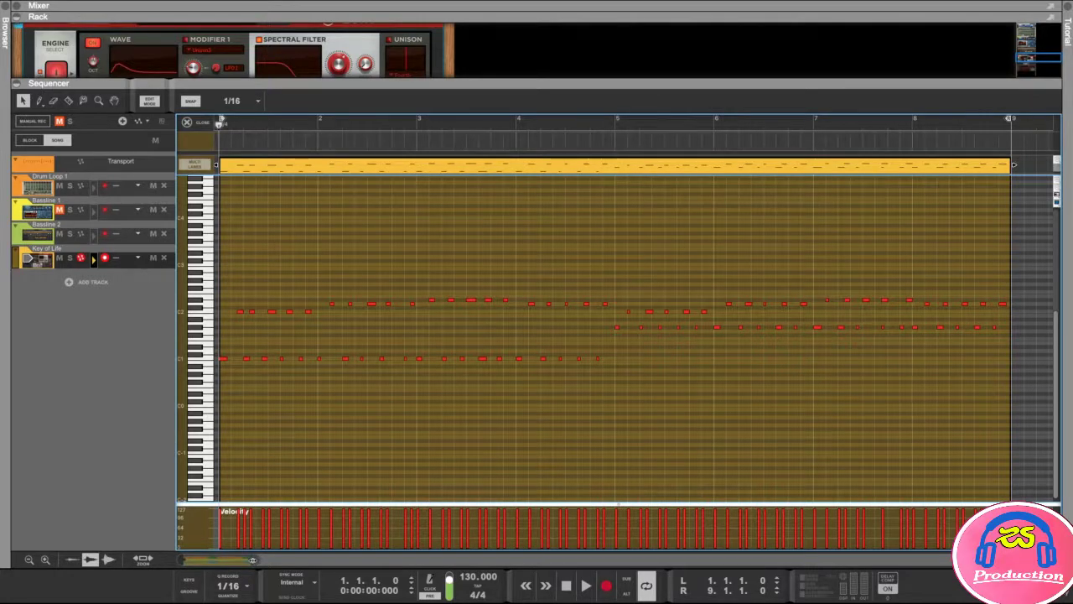
left_click_drag(251, 559, 198, 559)
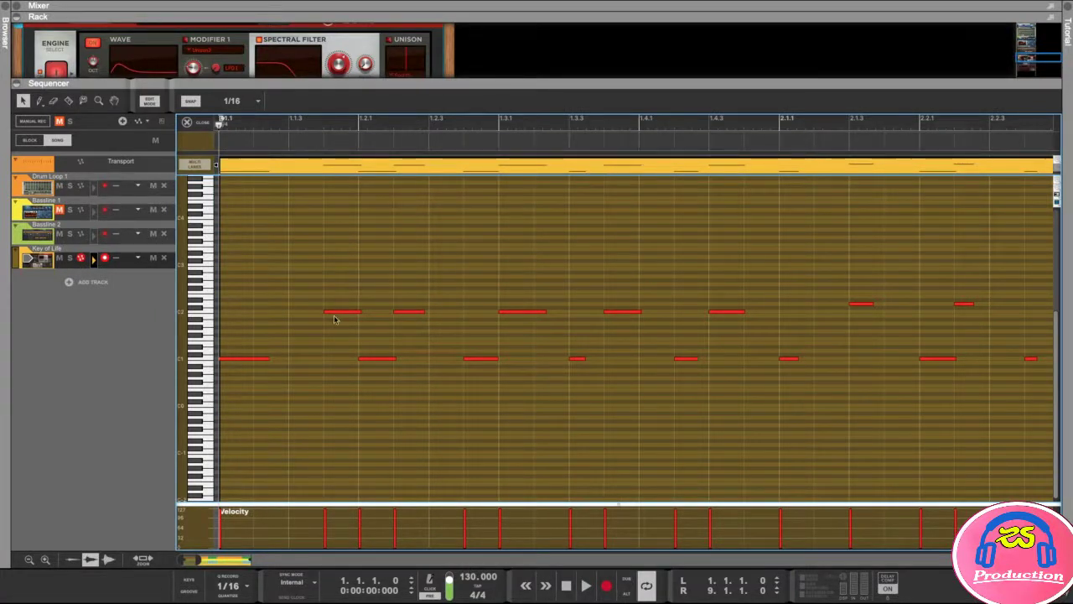
Move the C2 note one sixteenth earlier, from 1.1.4 to 1.1.3
key("space")
key("space")
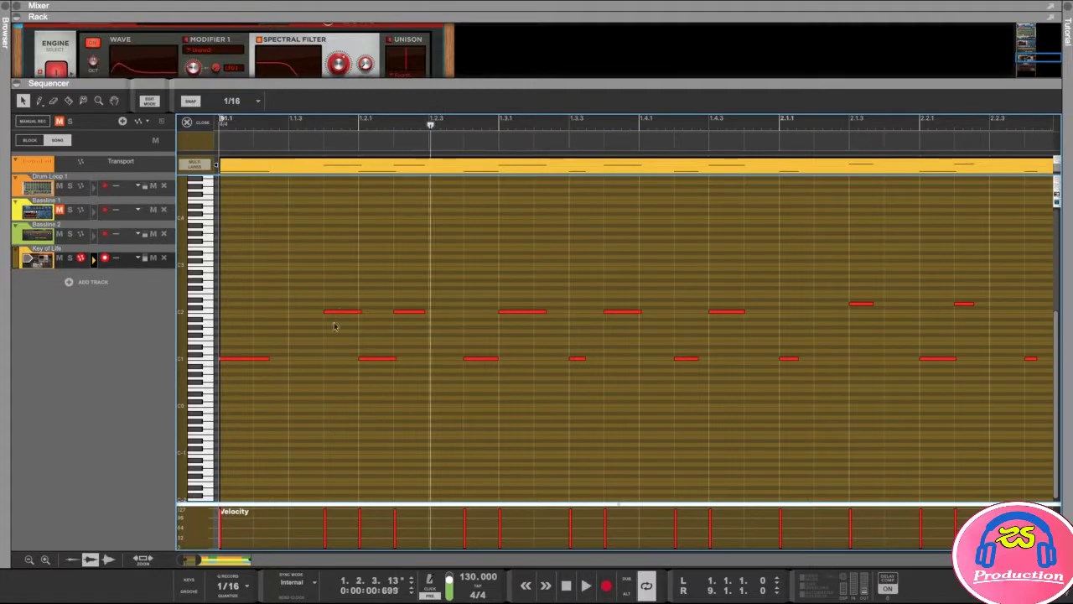
left_click(340, 313)
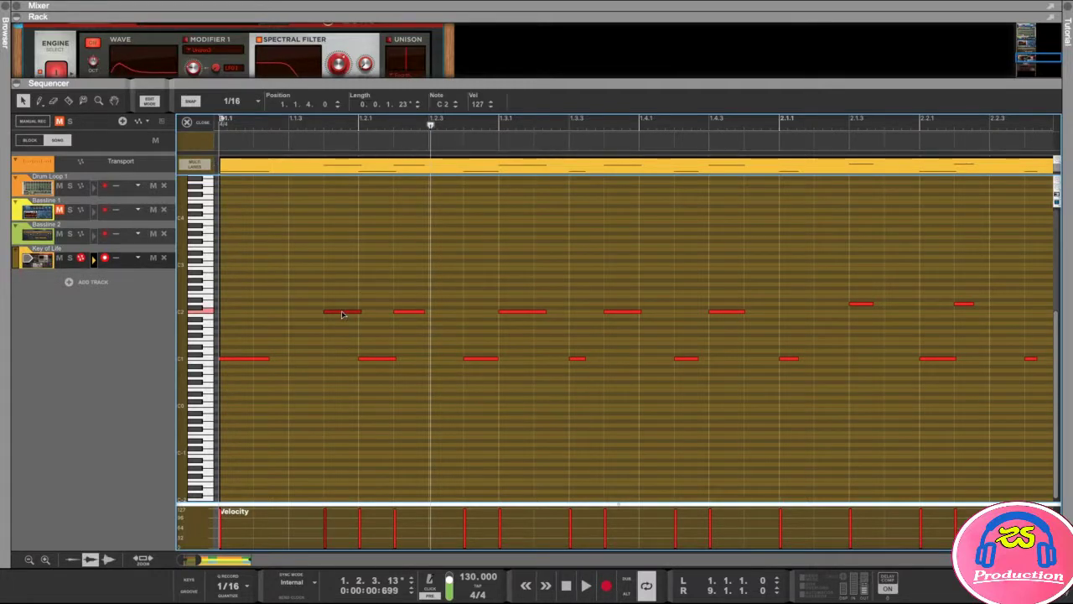
left_click_drag(341, 318, 325, 321)
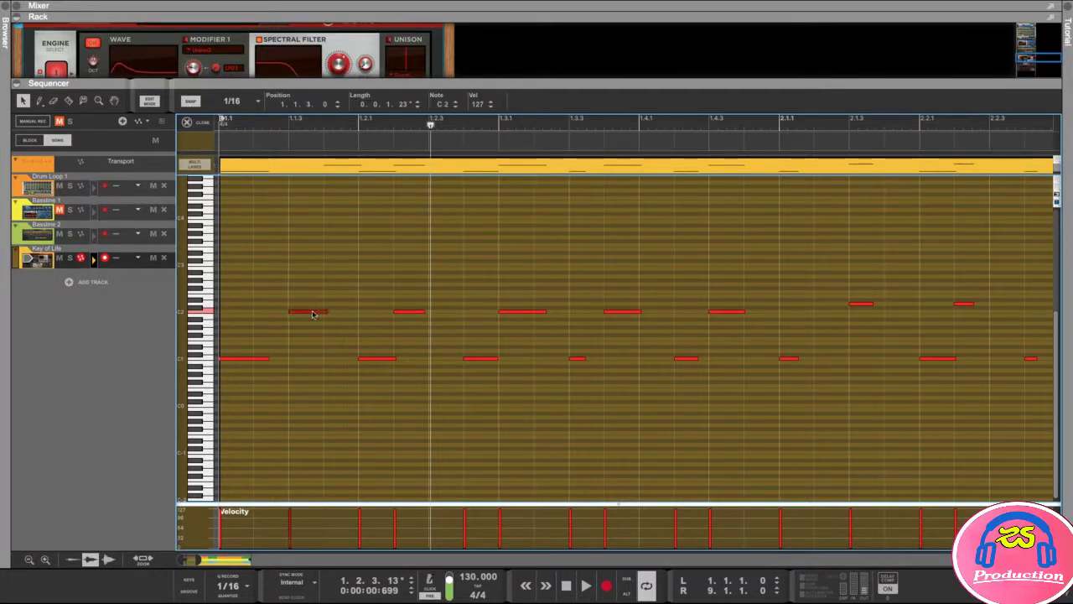
Move the short C1 note to 2.4.2 and lengthen it to a full sixteenth (0.0.1.0)
key("space")
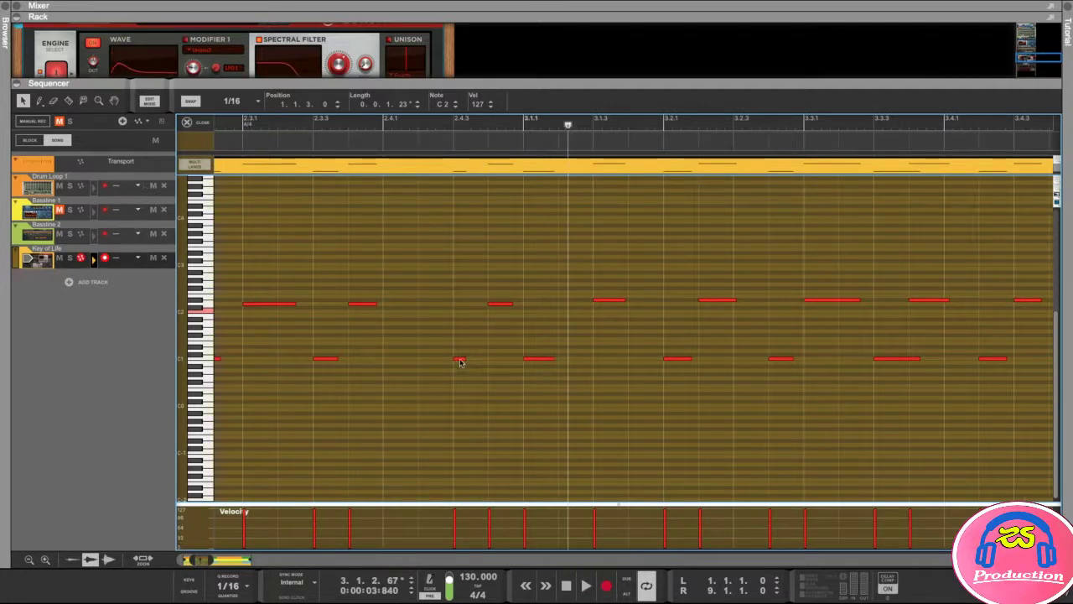
left_click_drag(459, 362, 422, 361)
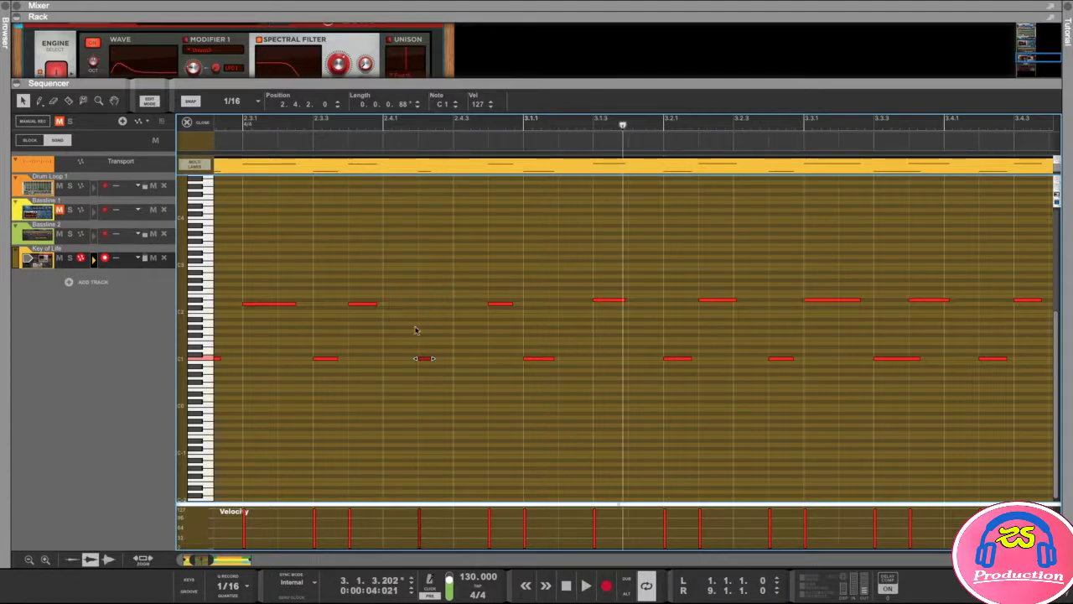
left_click_drag(434, 358, 455, 358)
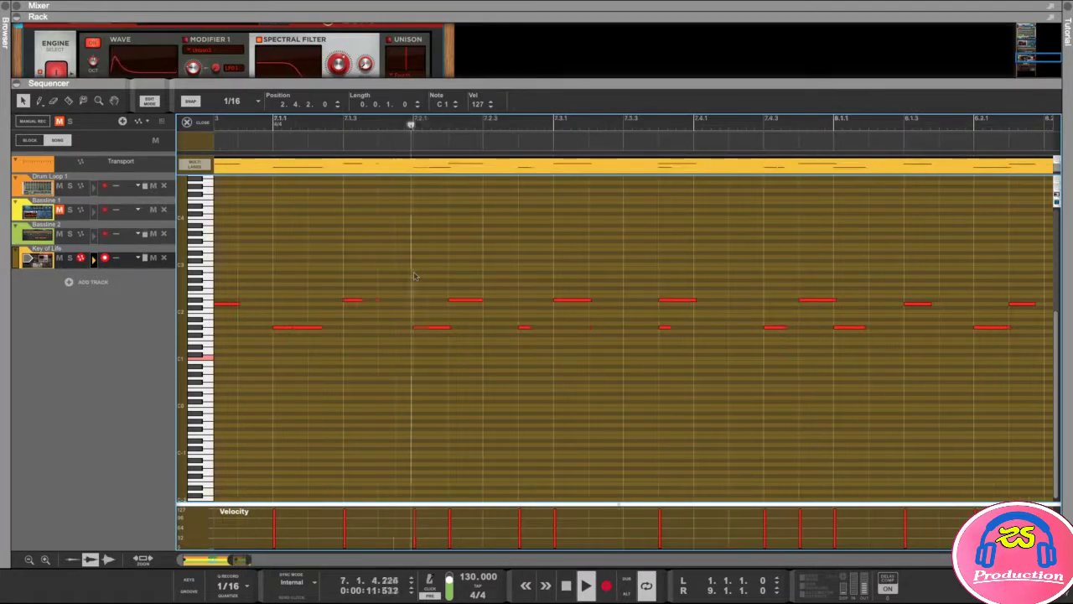
Move the upper bar-7 note to 7.4.1 and the short lower note one sixteenth earlier
key("space")
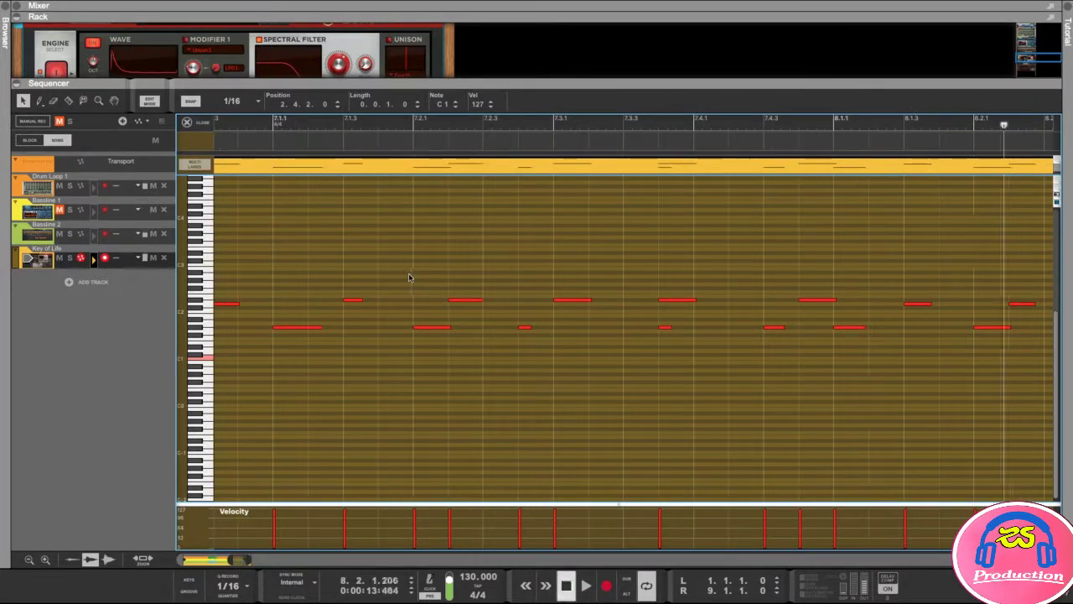
left_click(543, 126)
key("space")
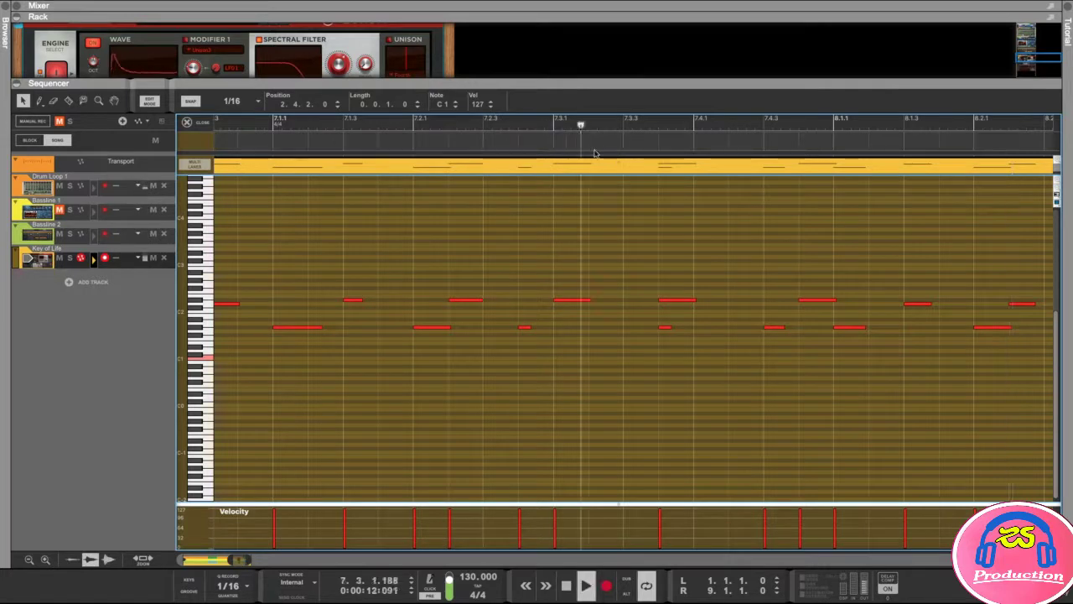
key("space")
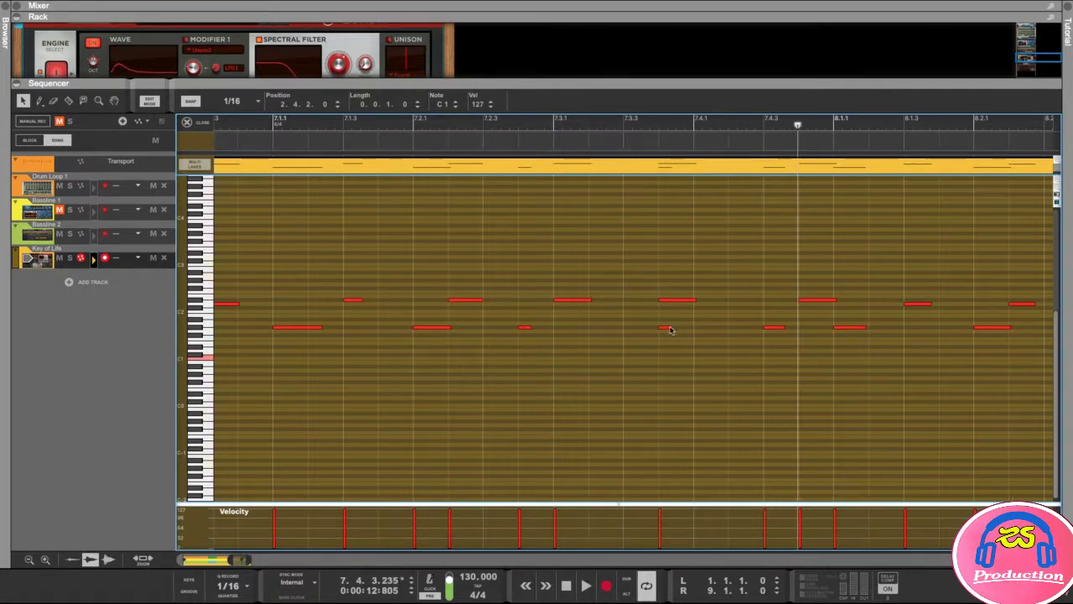
left_click_drag(684, 302, 708, 304)
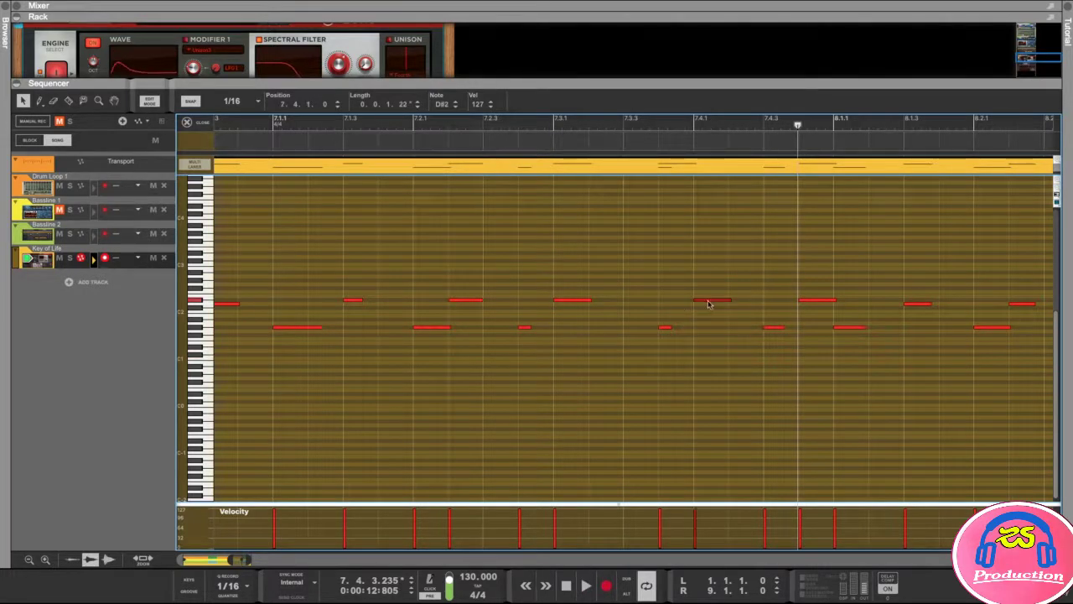
left_click(286, 122)
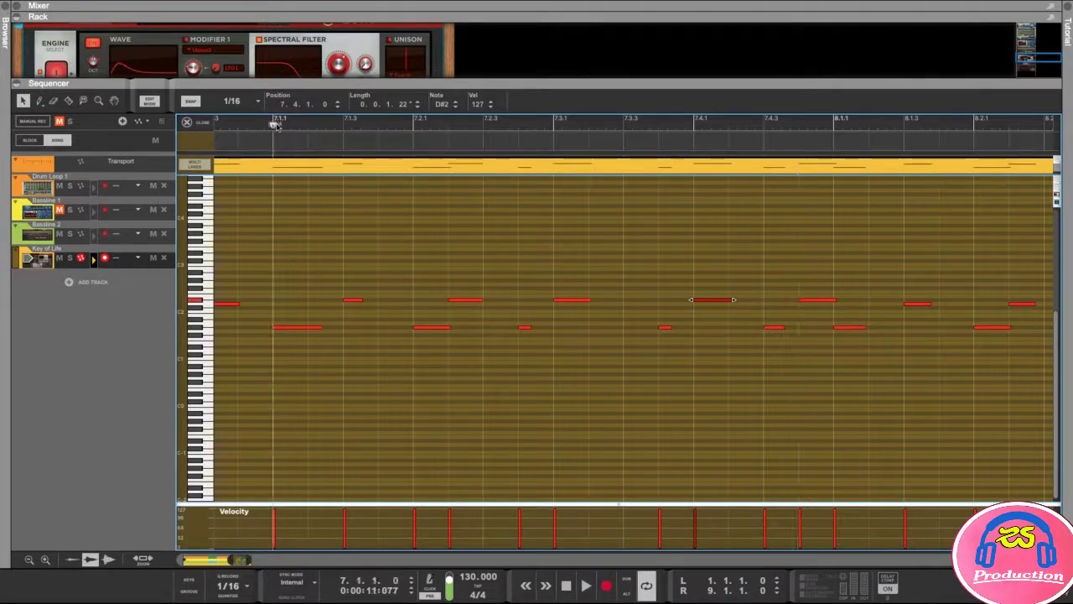
key("space")
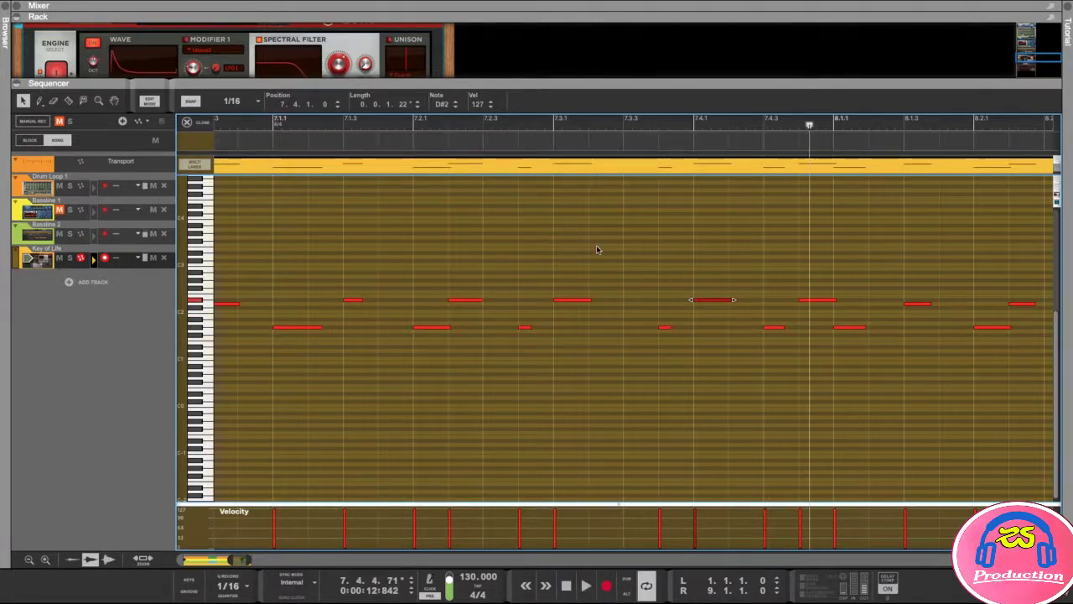
left_click_drag(666, 327, 639, 329)
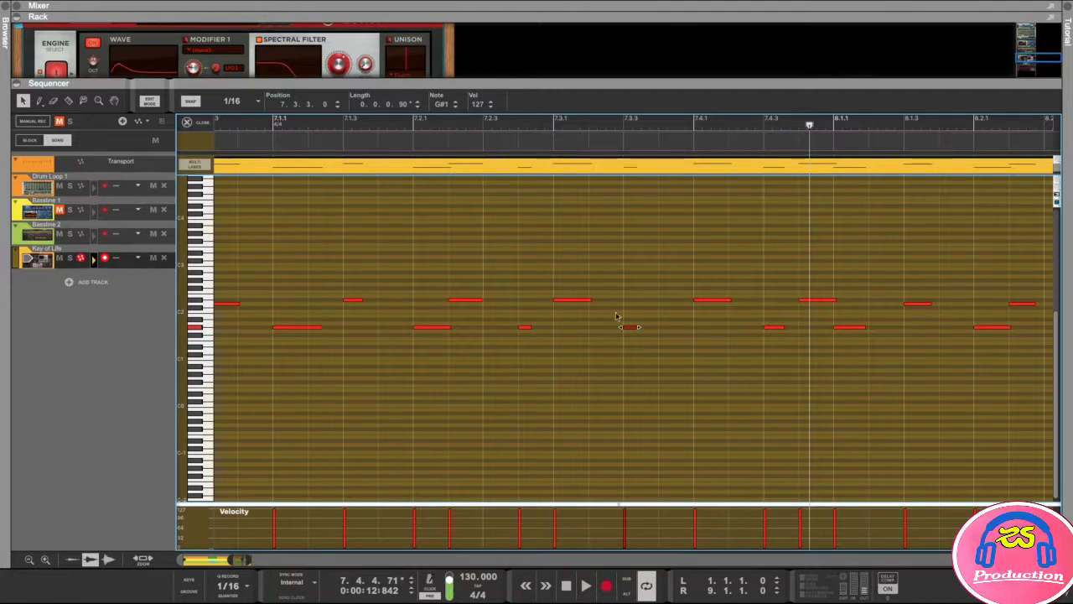
left_click(285, 130)
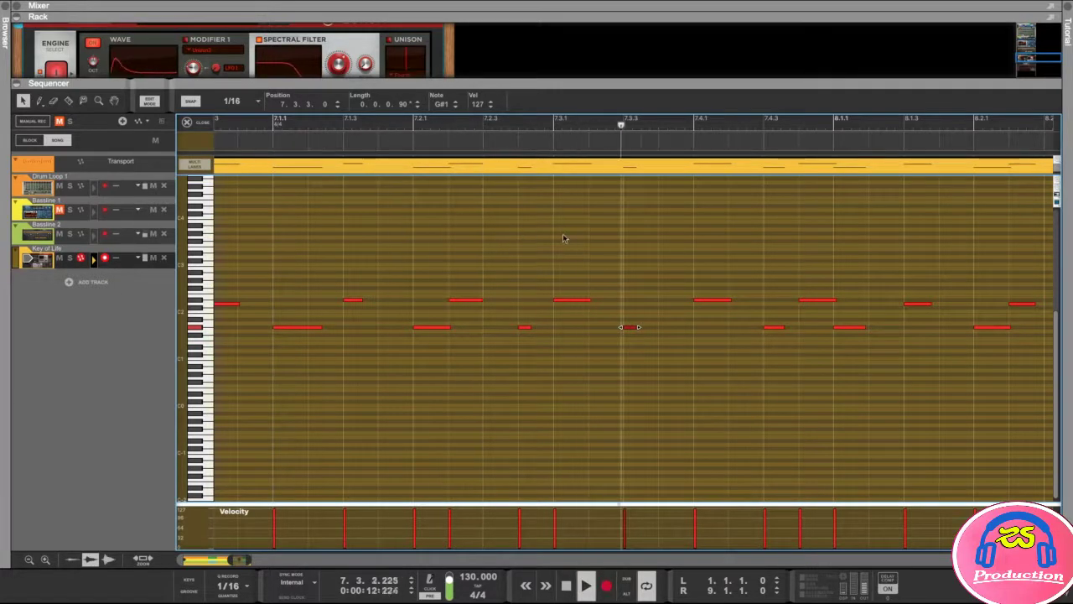
Shift the upper-row note onto the grid, moving it from 7.4.1 to 7.3.4
mouse_move(706, 304)
left_mouse_down()
mouse_move(682, 302)
mouse_move(702, 304)
left_mouse_up()
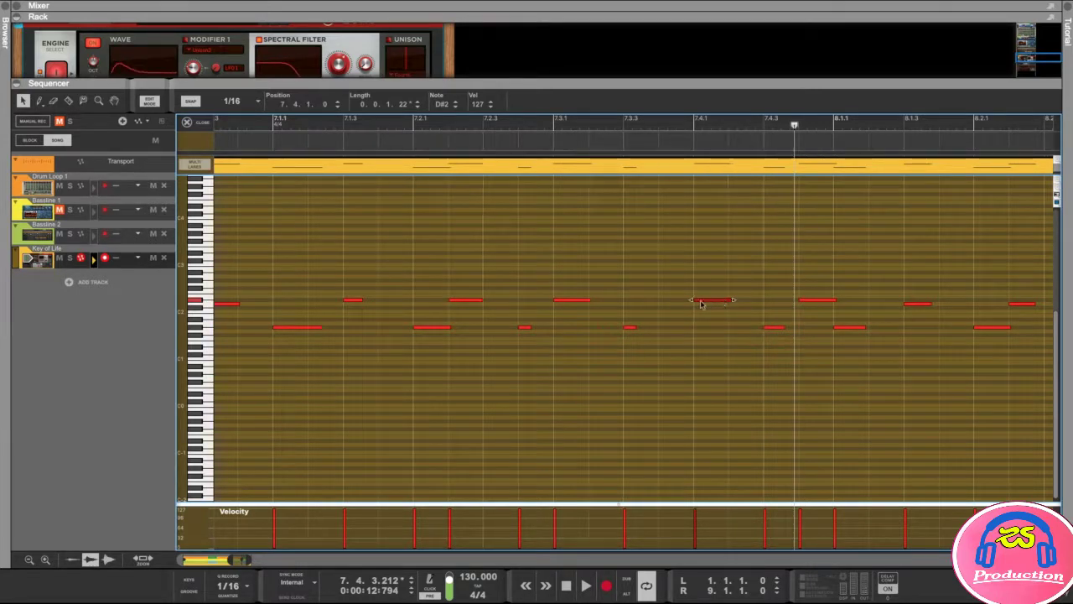
key("space")
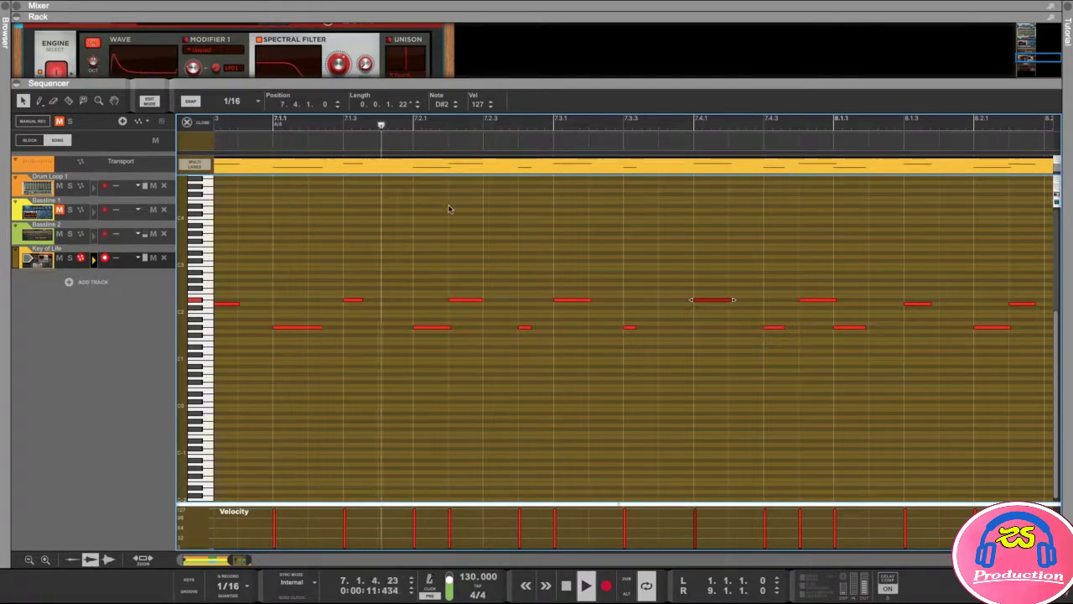
key("space")
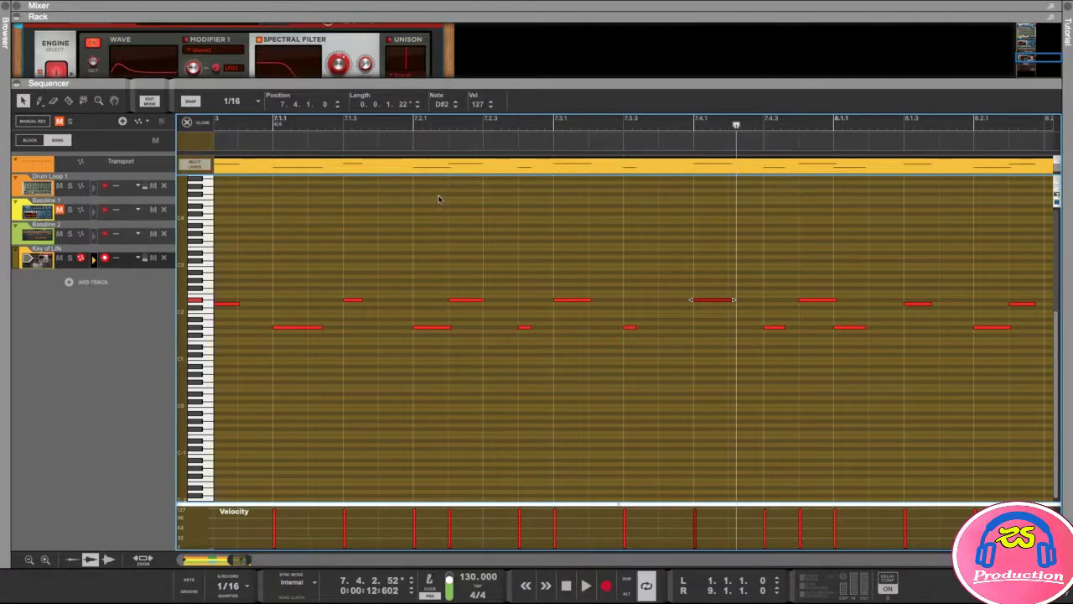
scroll(631, 225, "right", 2)
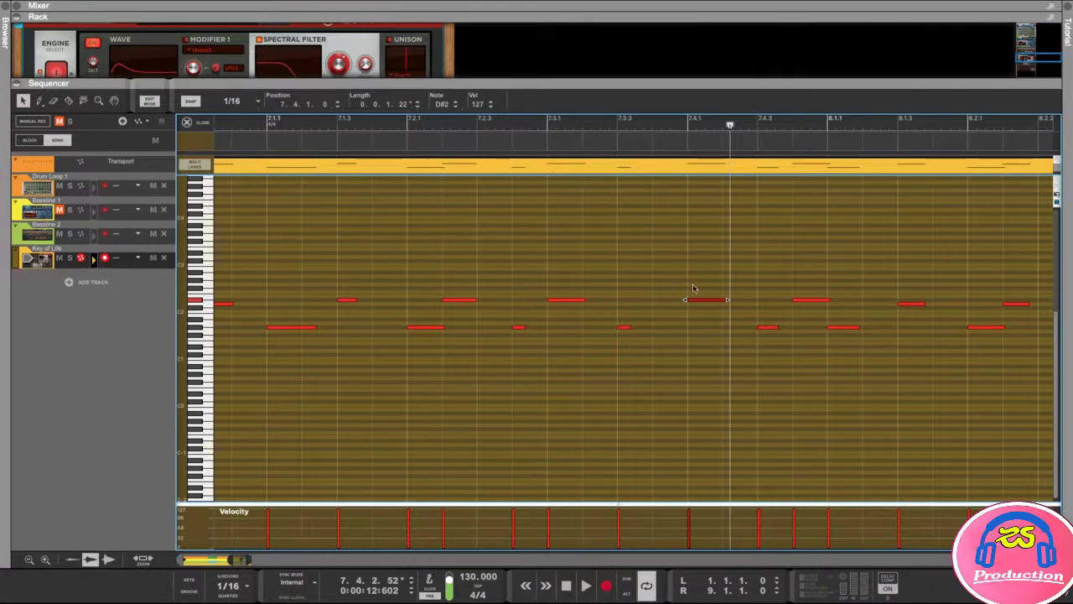
left_click_drag(700, 301, 664, 302)
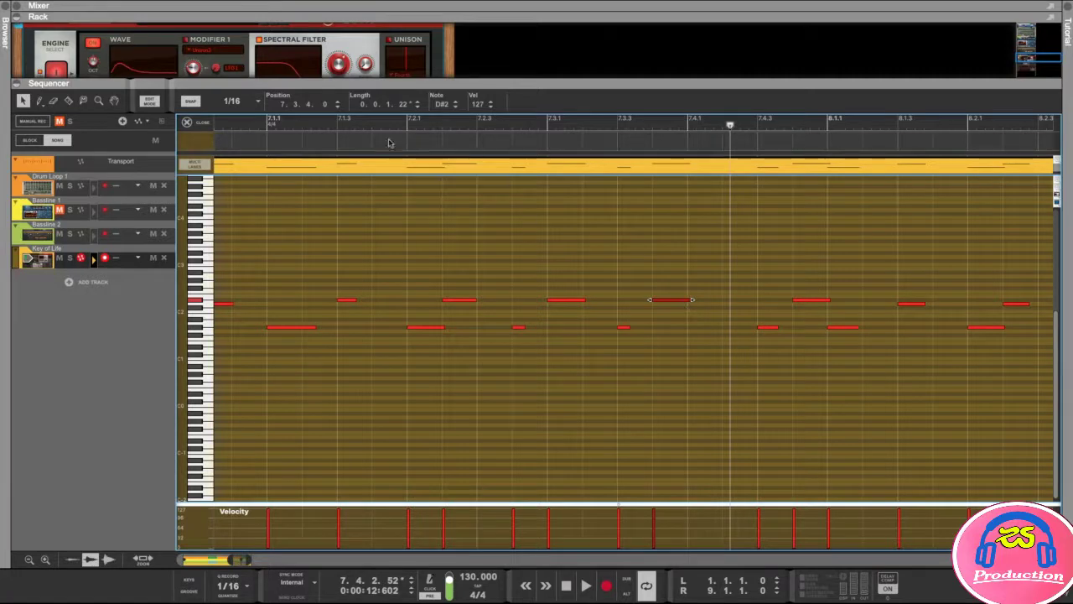
left_click(274, 125)
key("space")
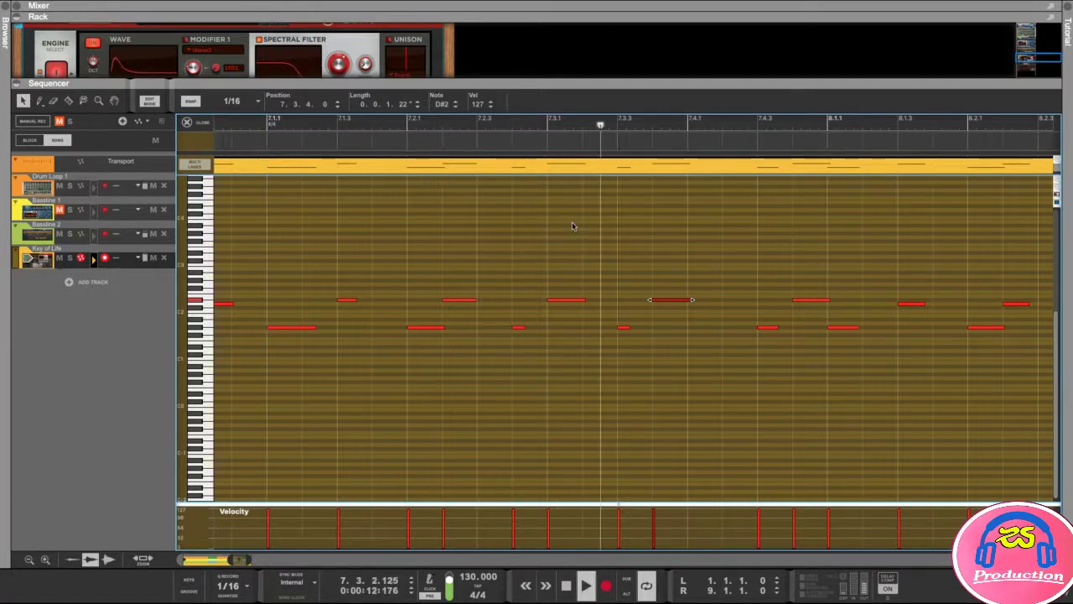
Move the upper note from 7.4.4 to 7.4.3, check the bar, and deselect
left_click_drag(763, 332, 731, 328)
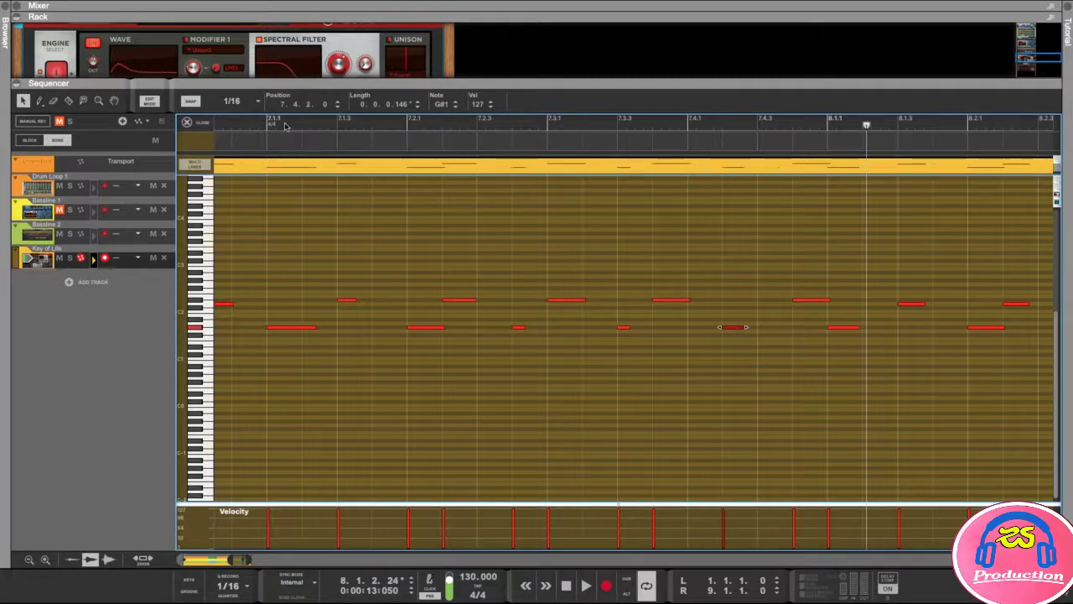
key("space")
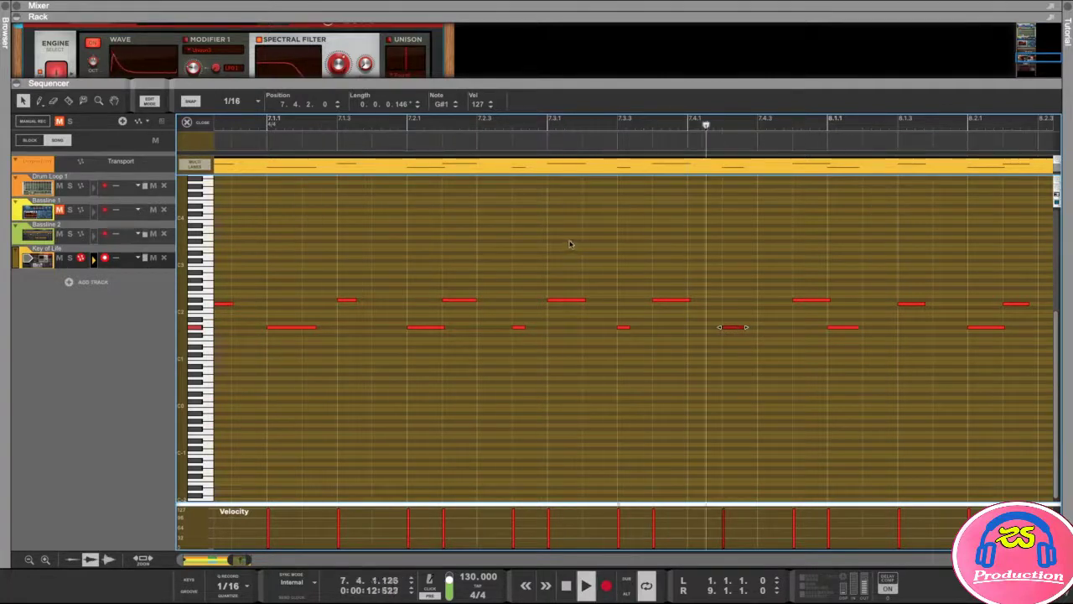
left_click_drag(810, 300, 773, 300)
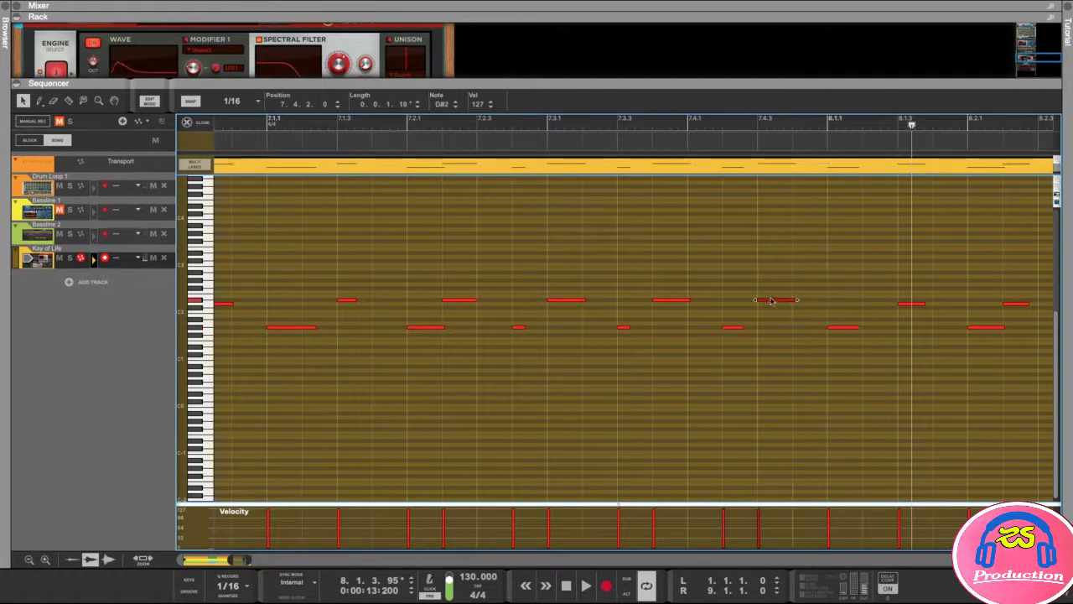
left_click(270, 123)
key("space")
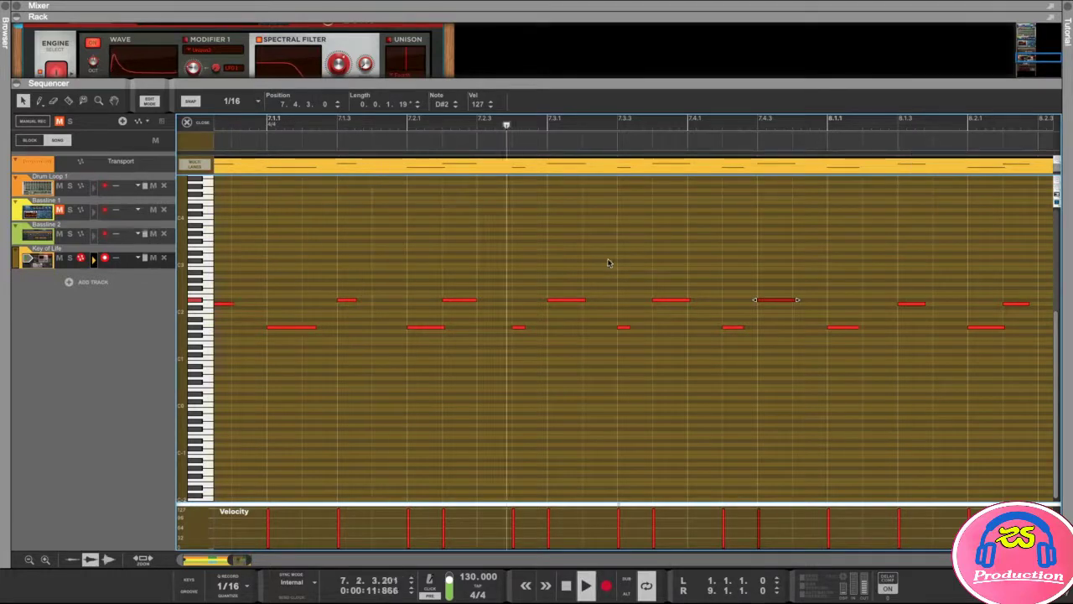
key("space")
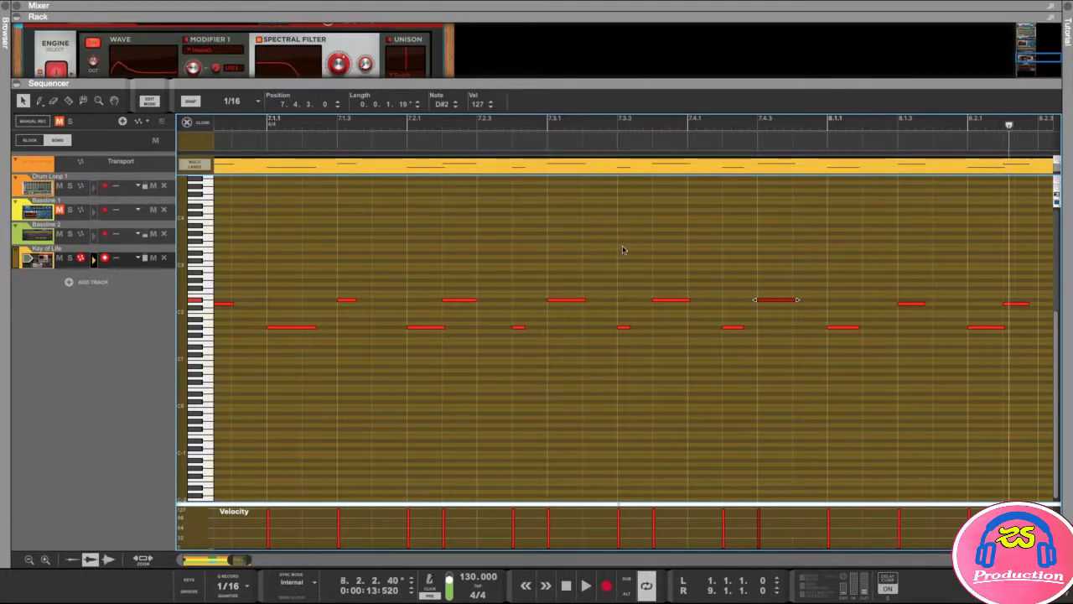
left_click(586, 256)
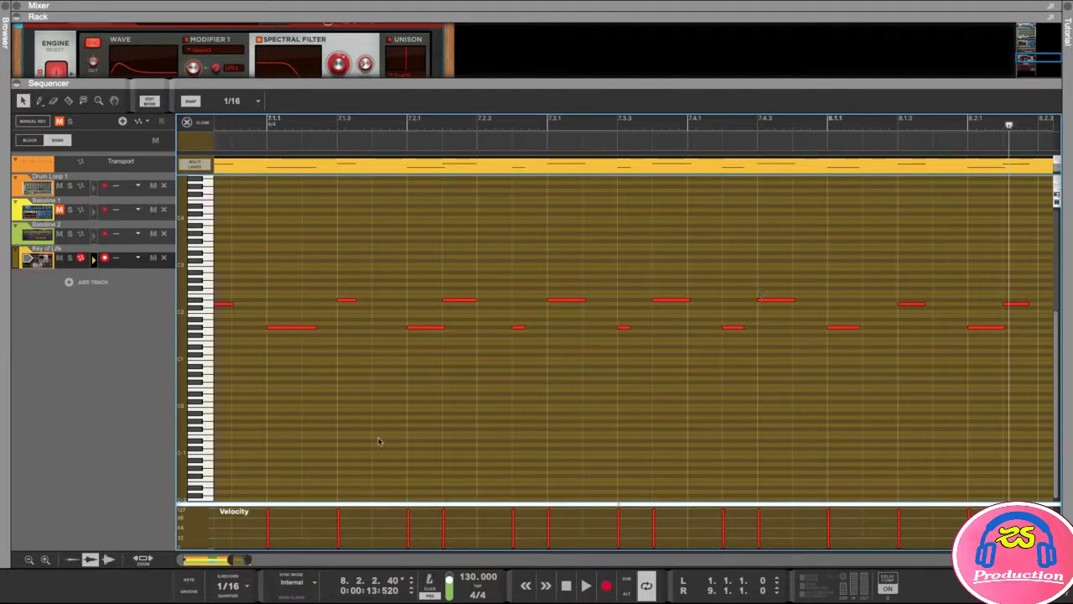
scroll(659, 306, "right", 10)
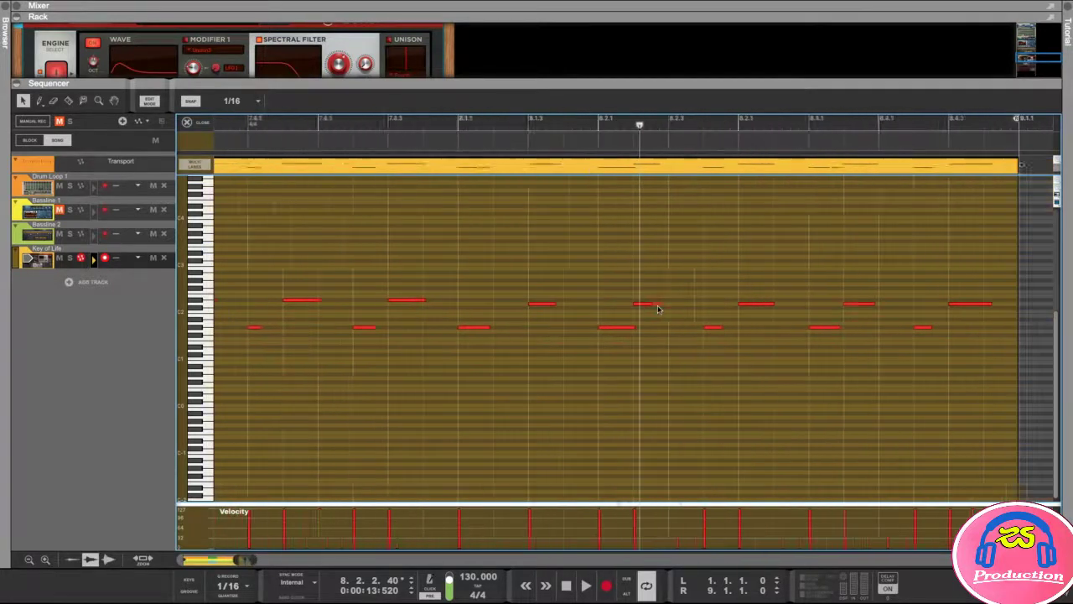
left_click_drag(575, 125, 534, 125)
key("space")
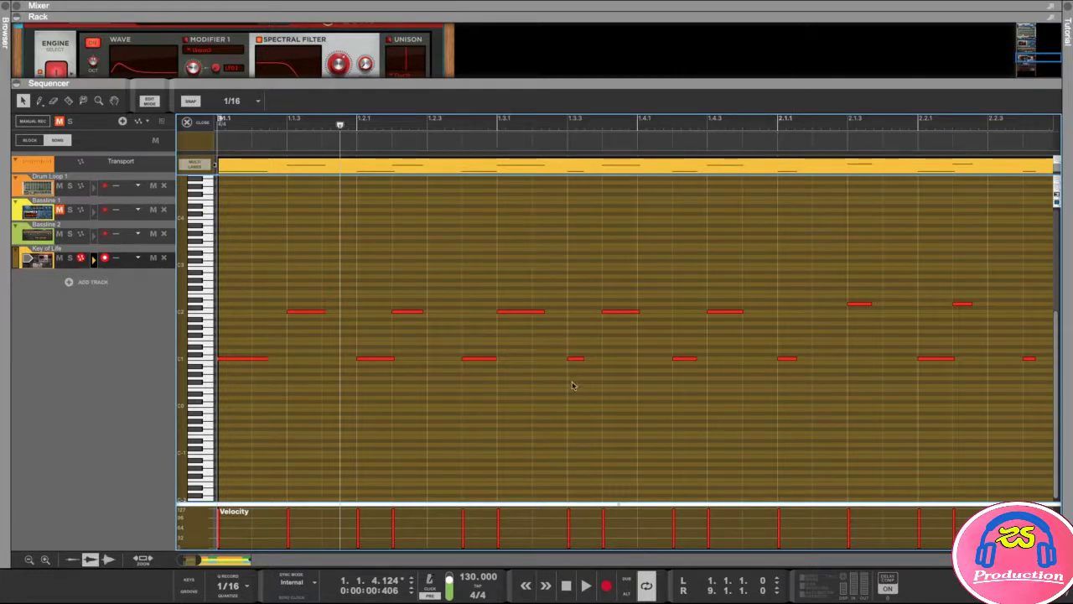
left_click_drag(554, 346, 608, 381)
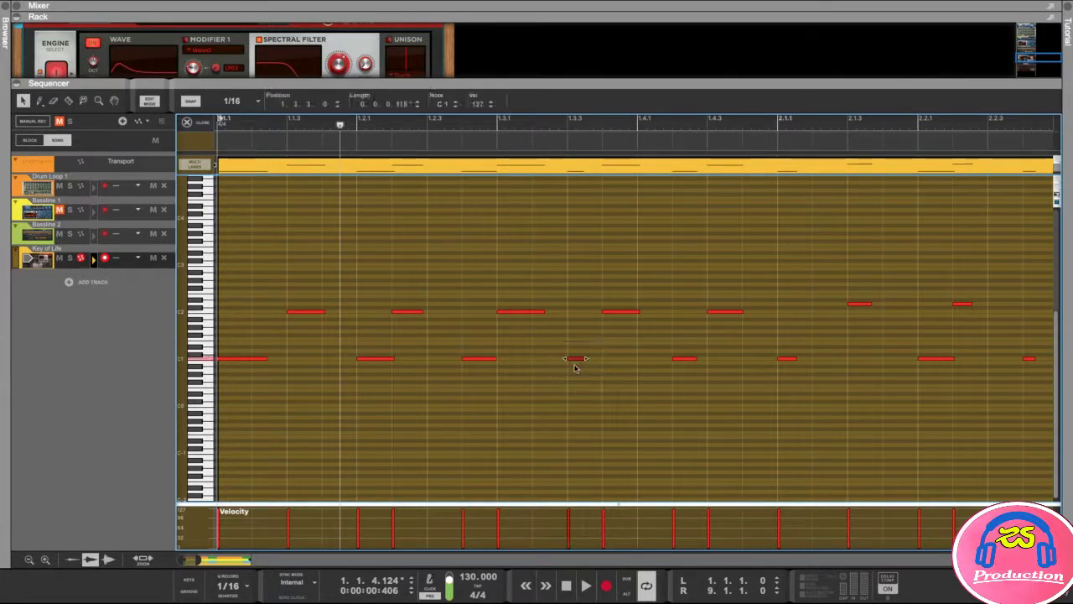
left_click_drag(476, 291, 552, 315)
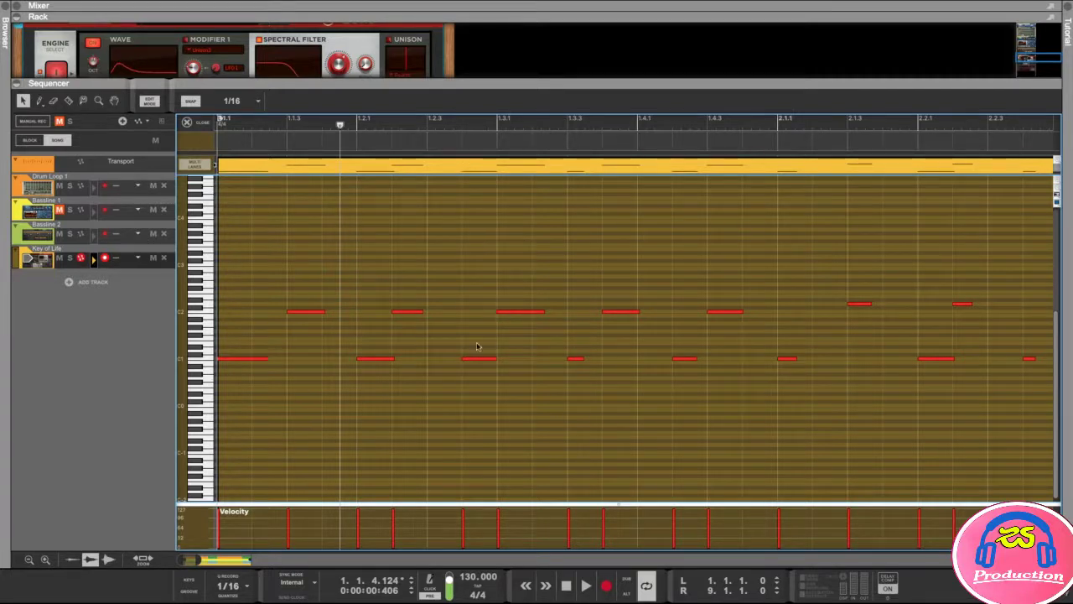
Select every note in the clip and lengthen them to end on the 1/16 grid
scroll(570, 381, "down", 8)
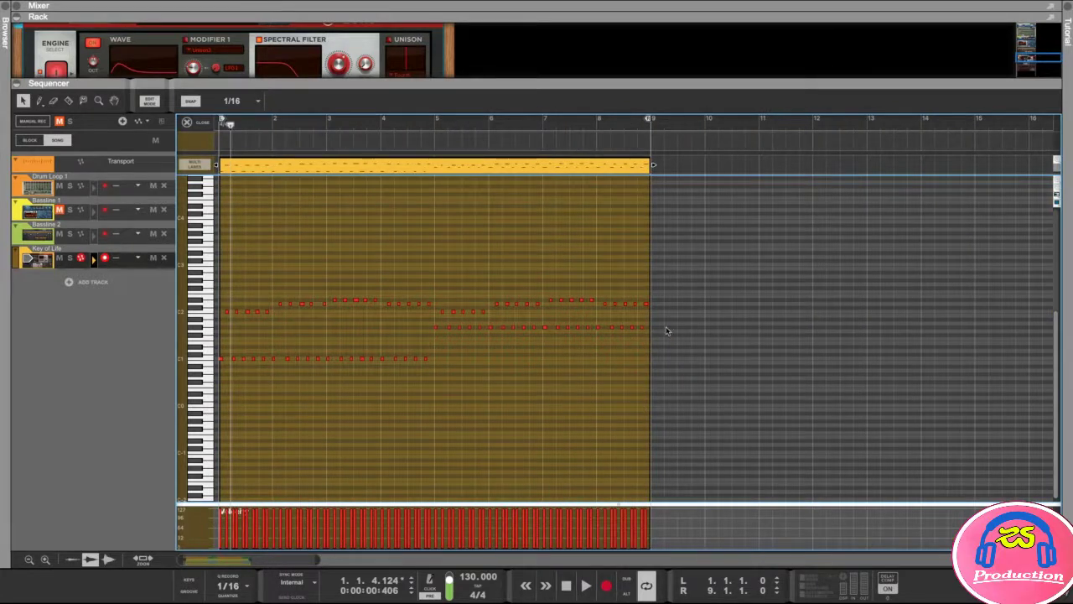
left_click_drag(676, 247, 225, 382)
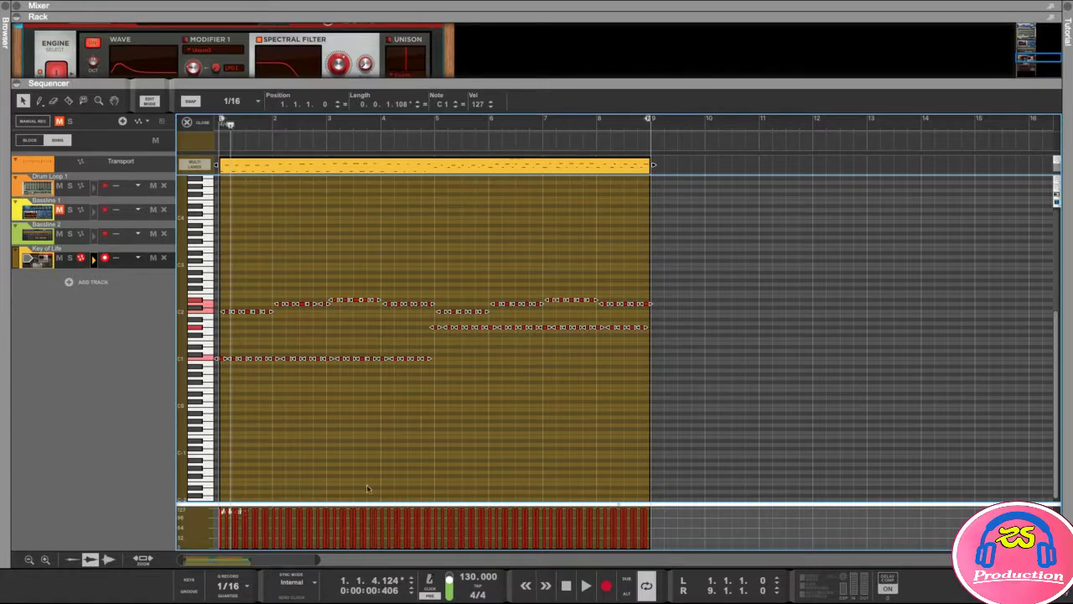
left_click_drag(313, 558, 191, 559)
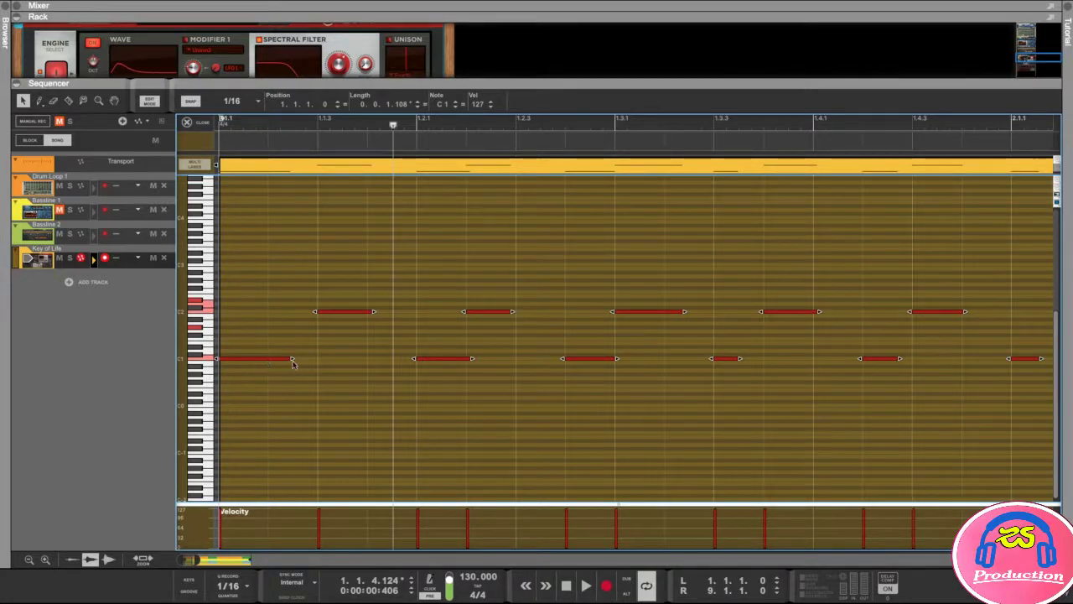
left_click_drag(293, 362, 317, 362)
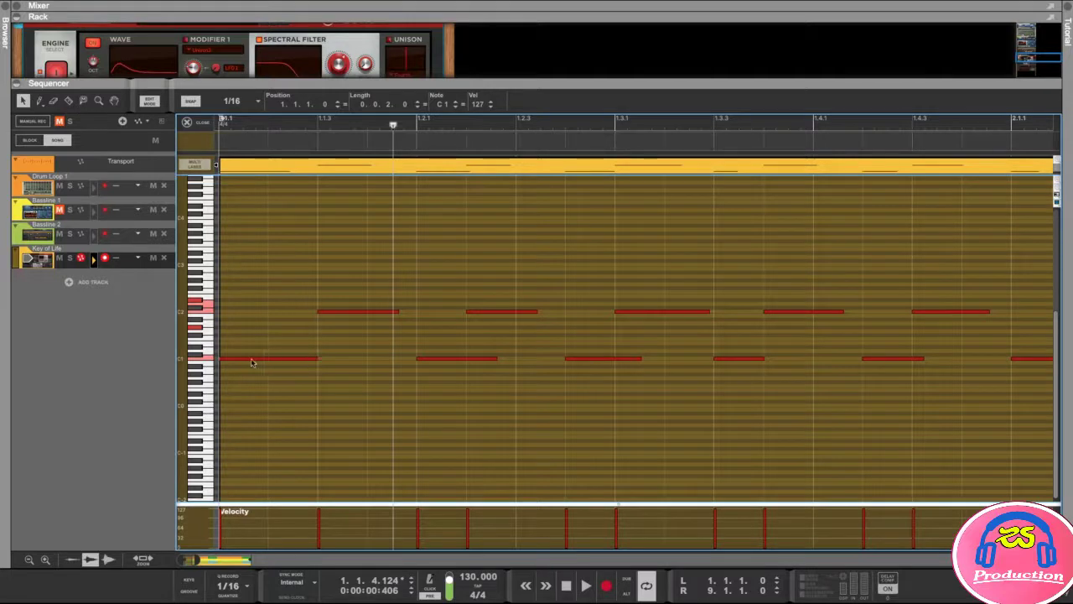
Give all notes the same length of 0.0.2.0, deselect, and zoom out to the whole clip
key("ctrl+a")
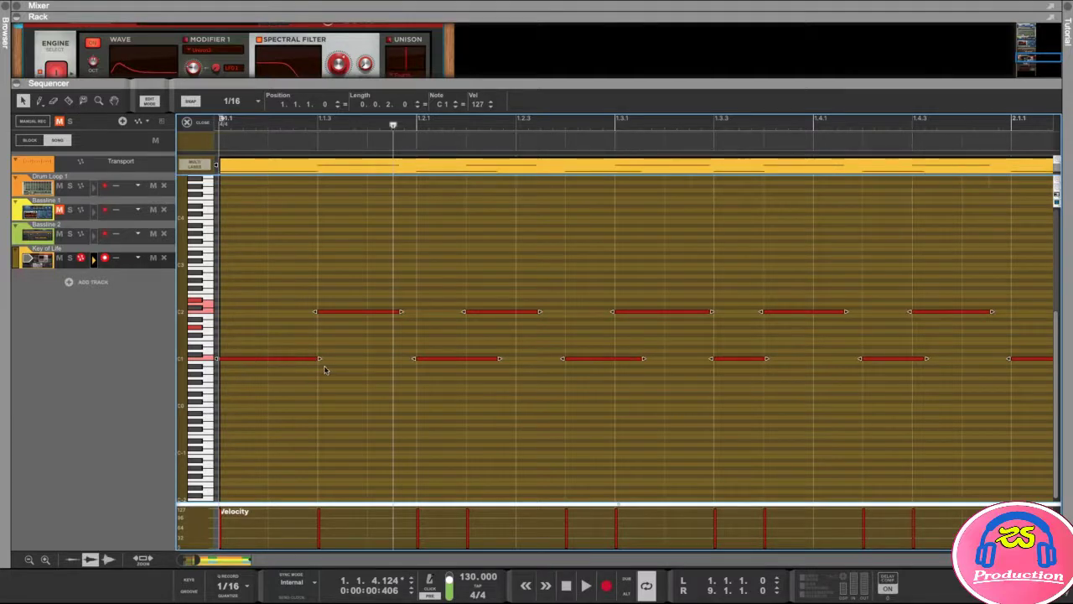
left_click(425, 108)
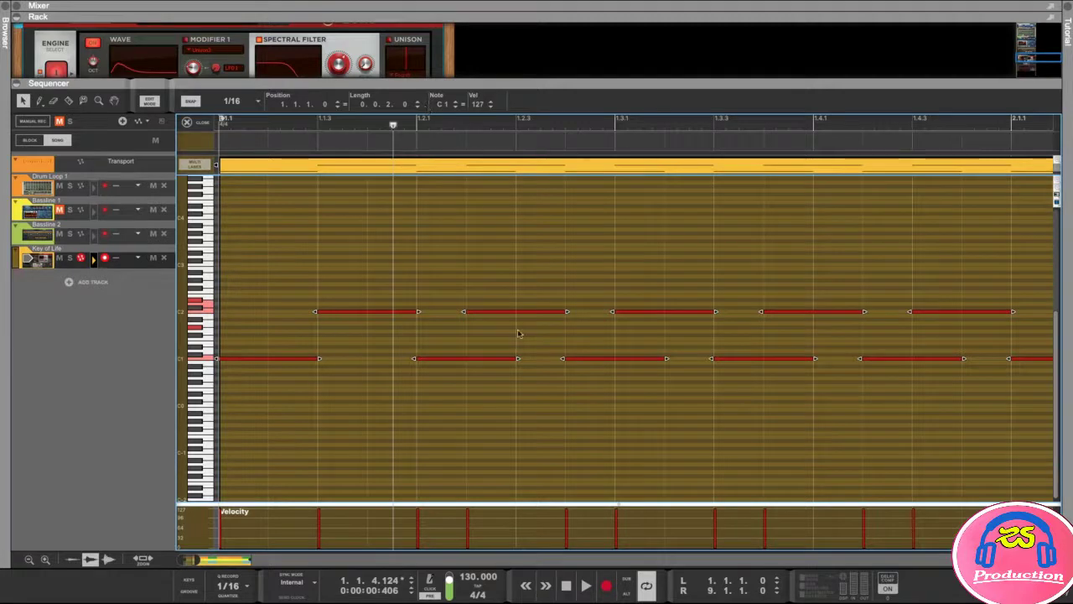
left_click(692, 283)
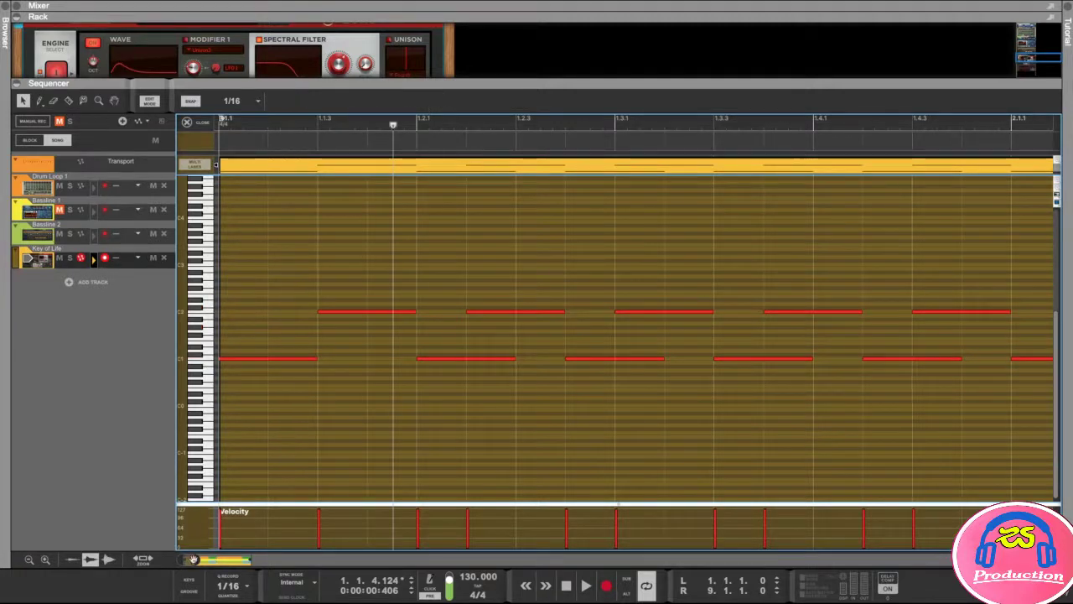
left_click_drag(194, 558, 261, 558)
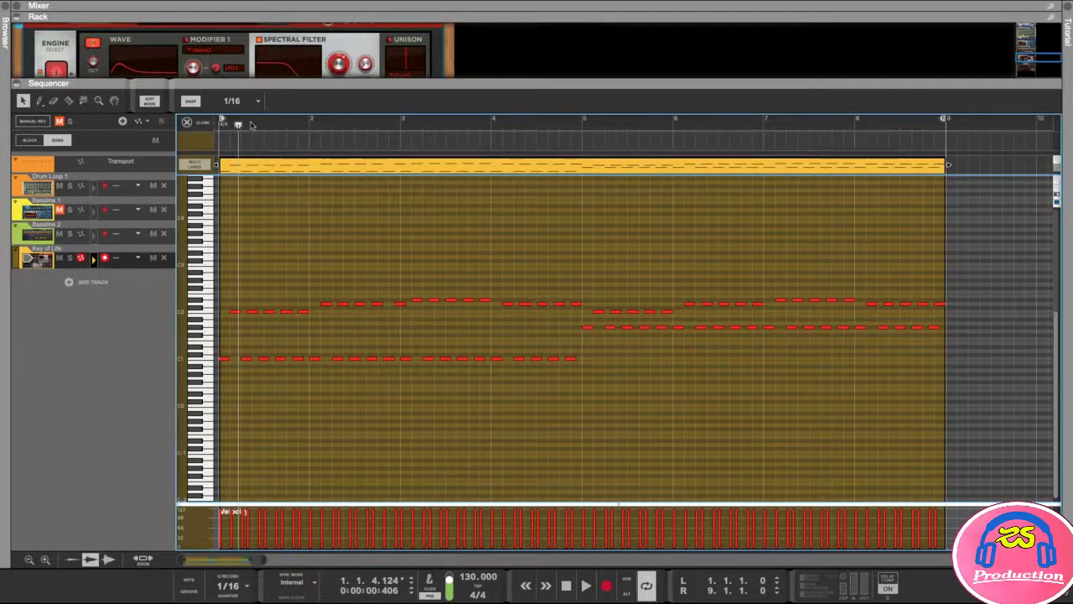
key("space")
key("space")
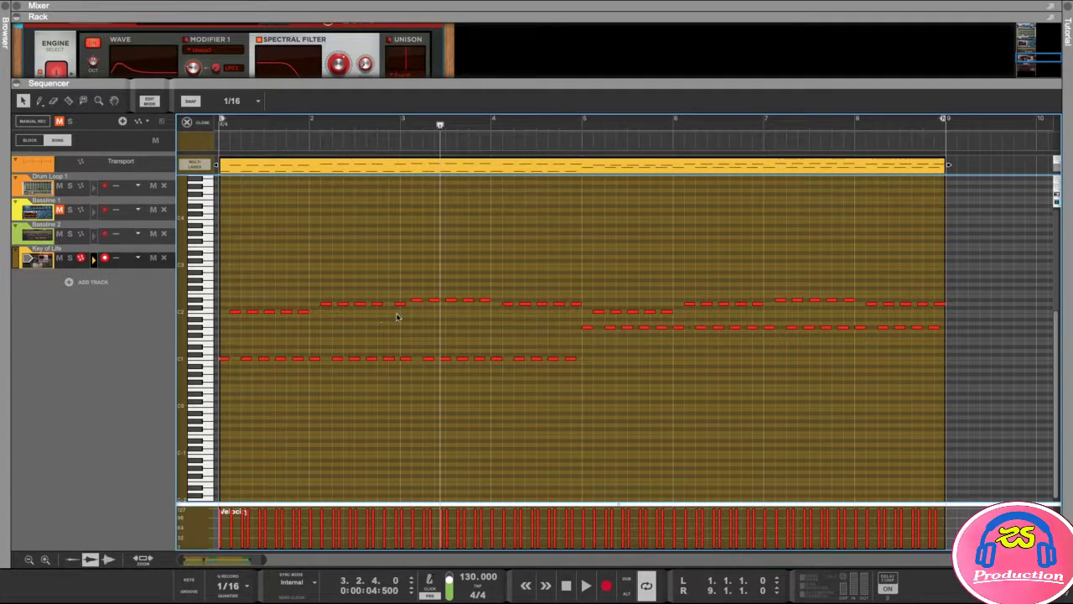
left_click_drag(439, 128, 388, 127)
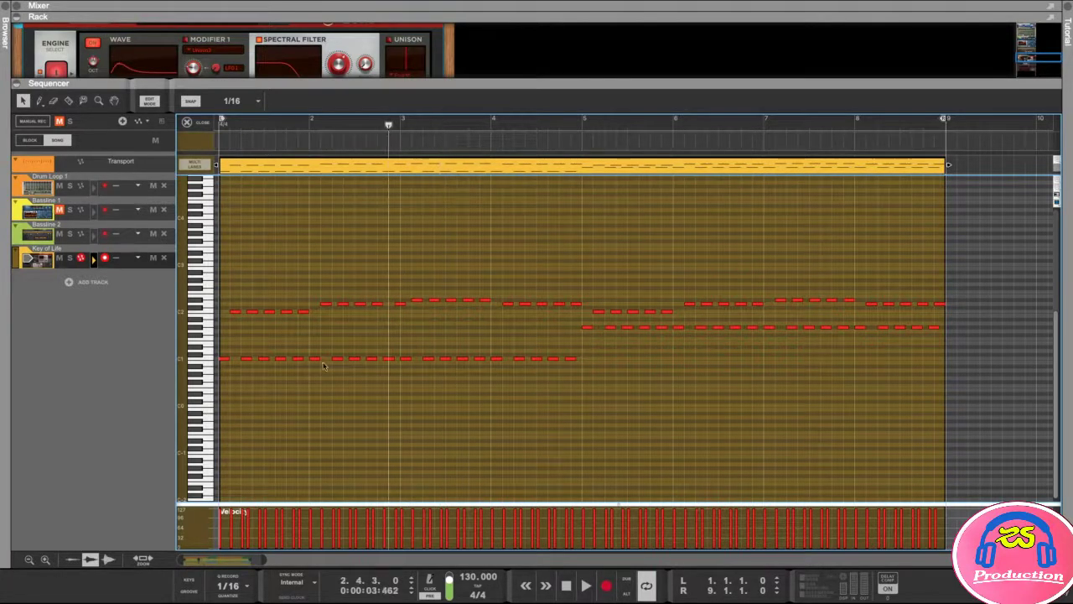
Move the D2 note from bar 3.1 one sixteenth earlier to 2.4.3
scroll(583, 335, "up", 5)
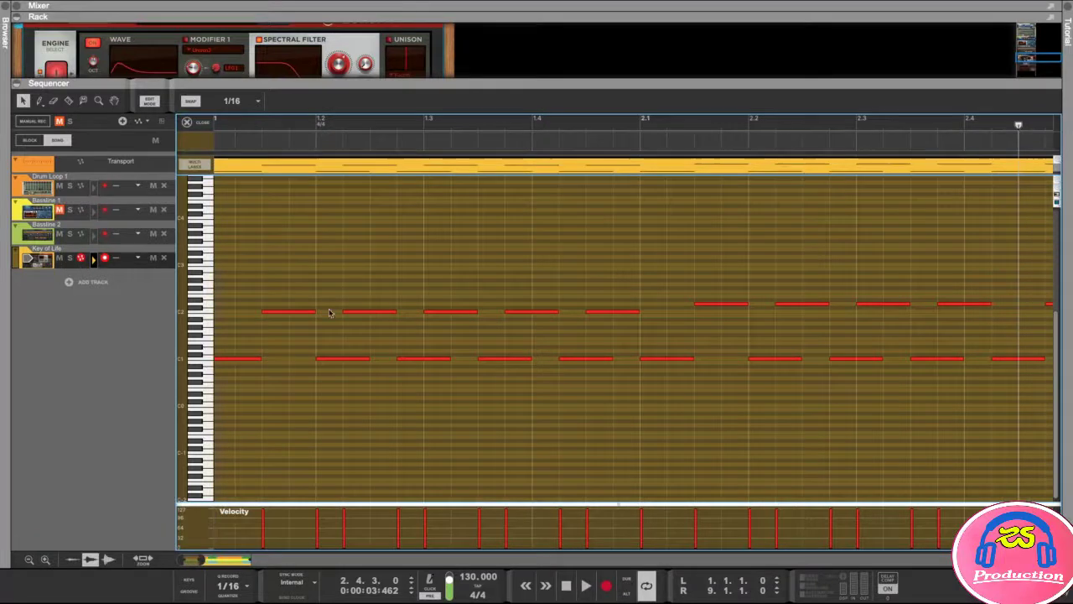
scroll(678, 251, "right", 5)
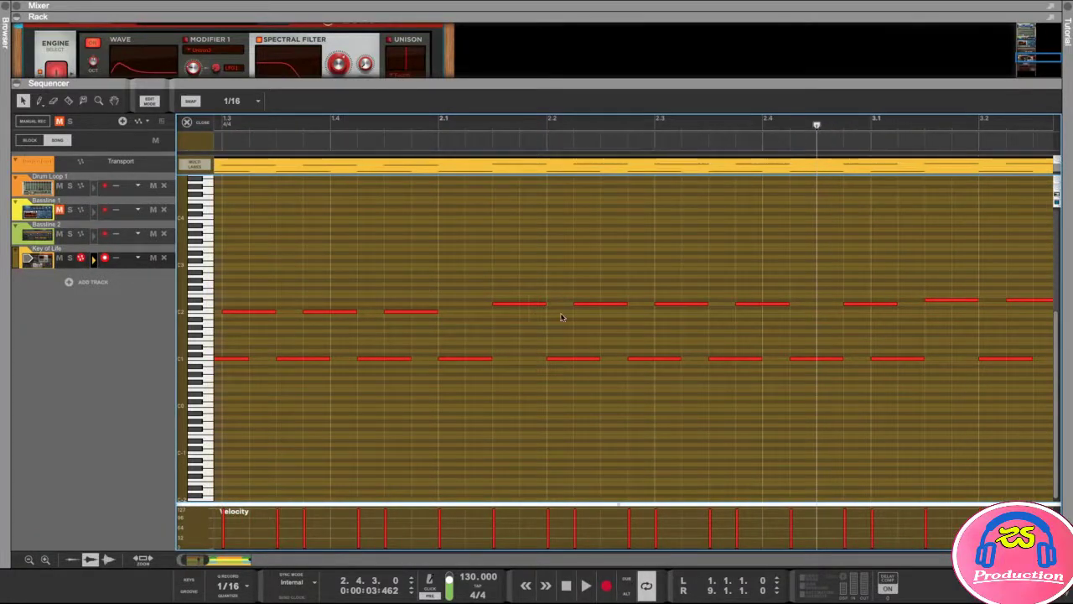
scroll(713, 306, "right", 3)
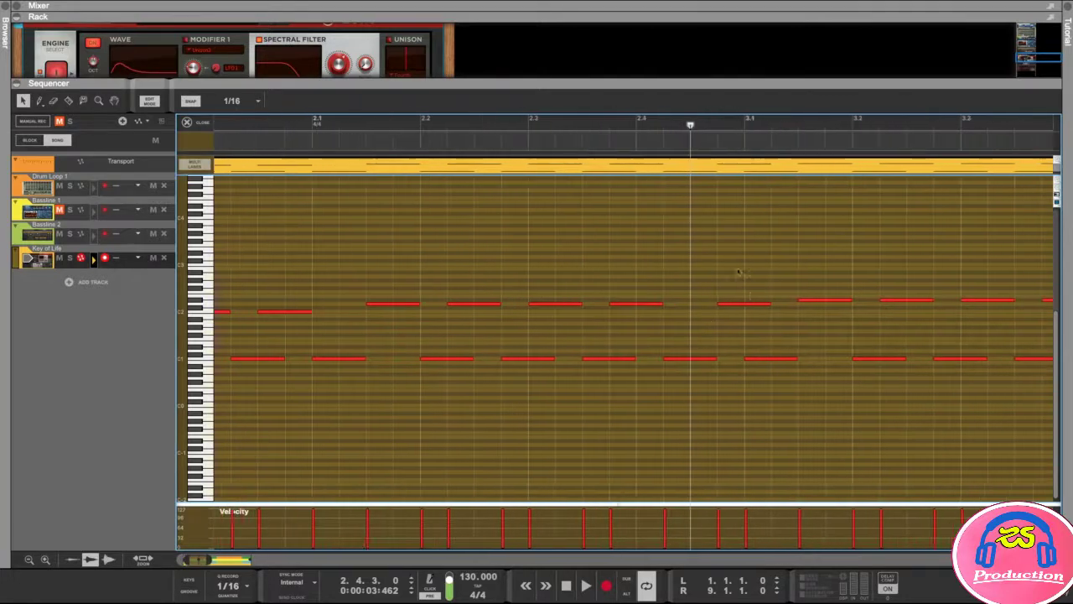
left_click(737, 303)
scroll(779, 251, "right", 1)
left_click(663, 306)
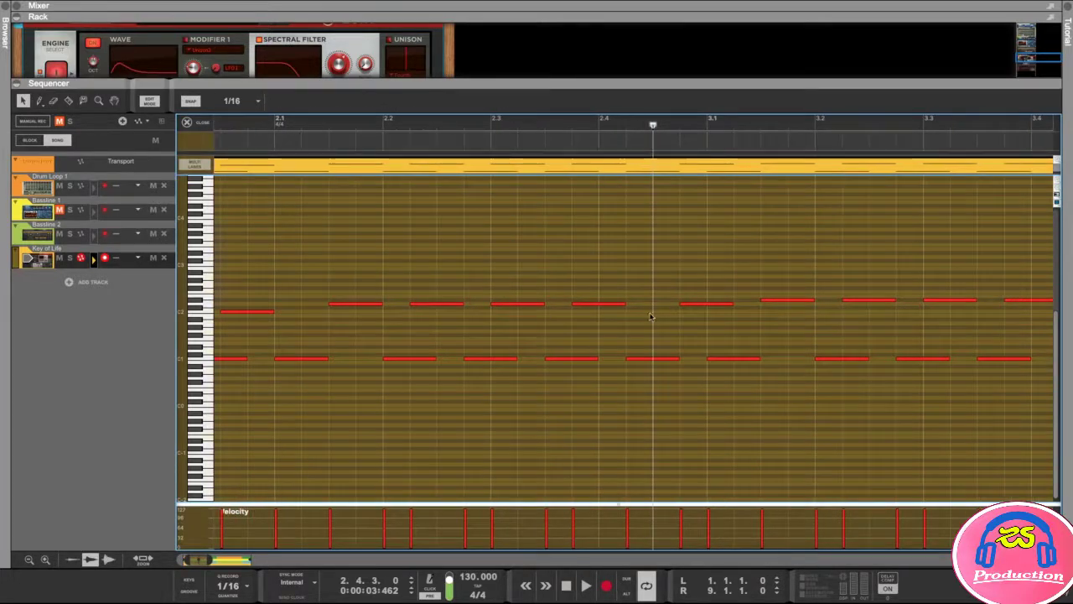
left_click(708, 124)
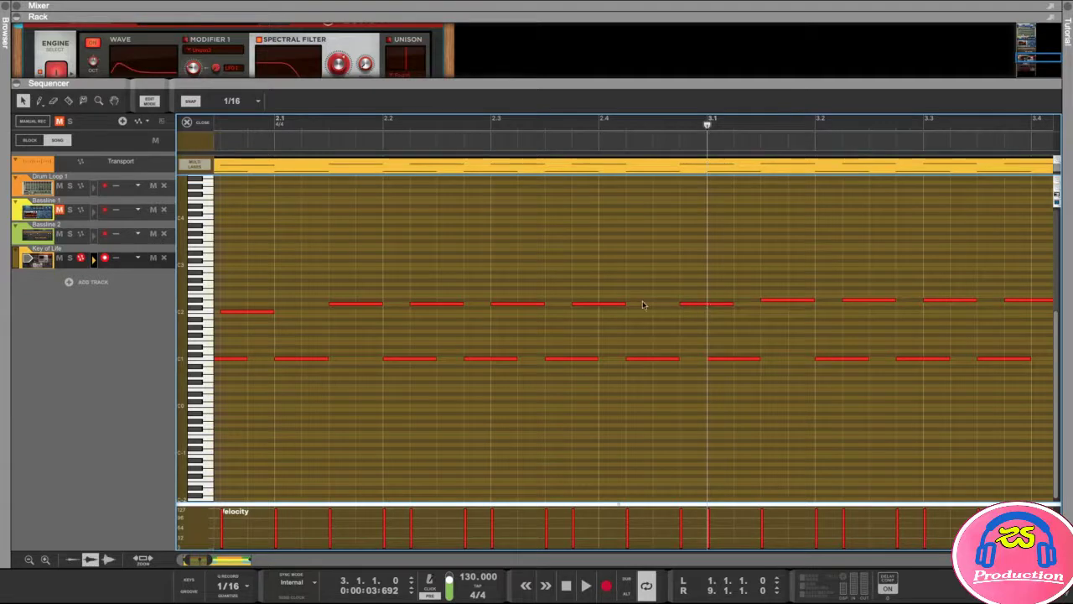
left_click_drag(716, 304, 685, 305)
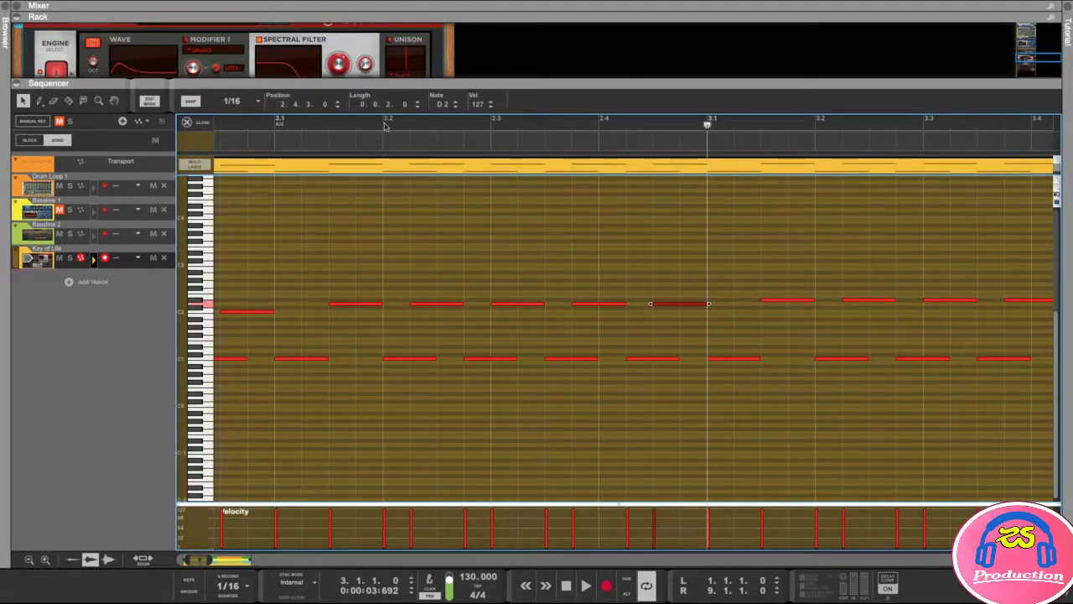
Play from bar 2 to check the moved D2 note, deselect it, and zoom out
left_click(279, 126)
key("space")
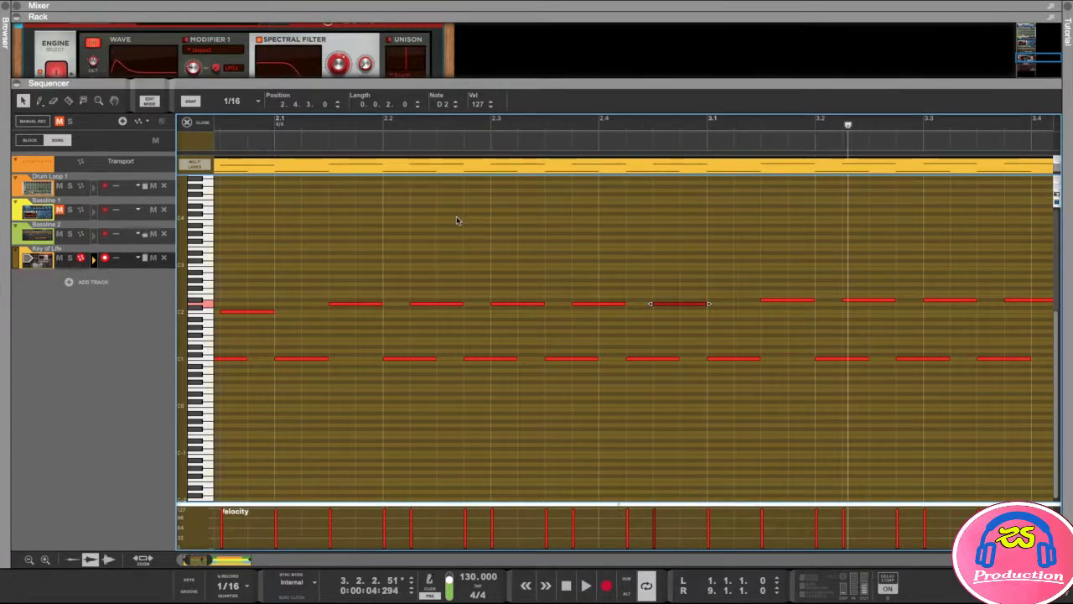
left_click(541, 280)
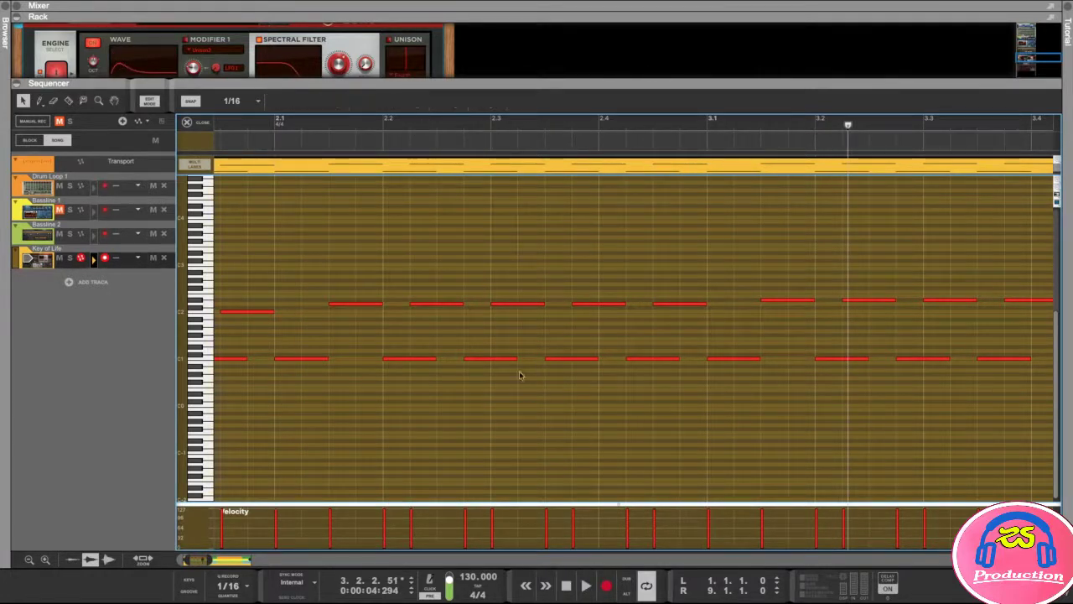
scroll(518, 377, "left", 2)
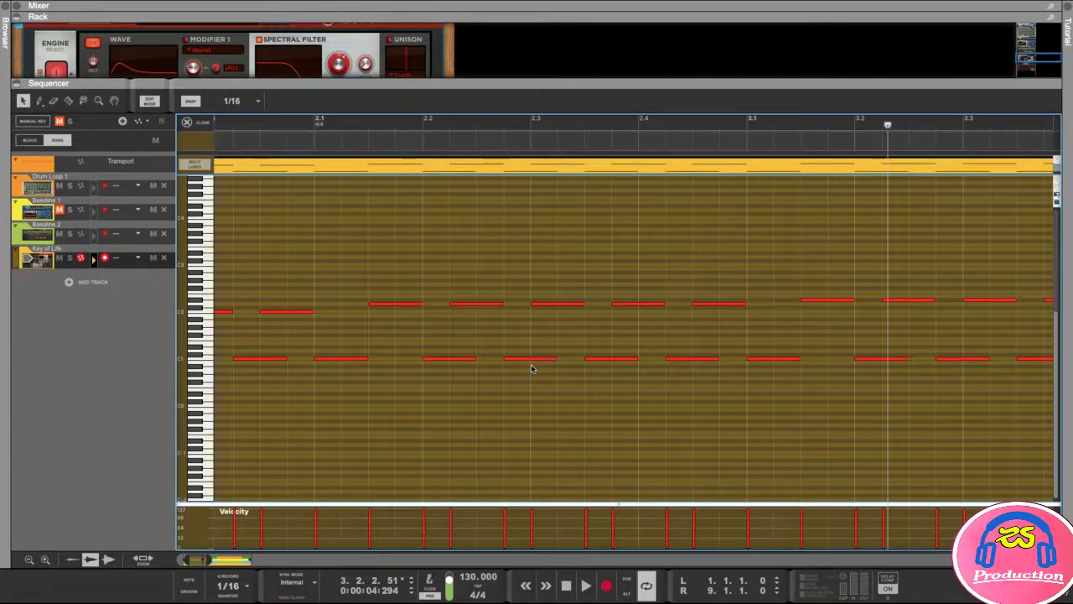
left_click_drag(212, 562, 186, 561)
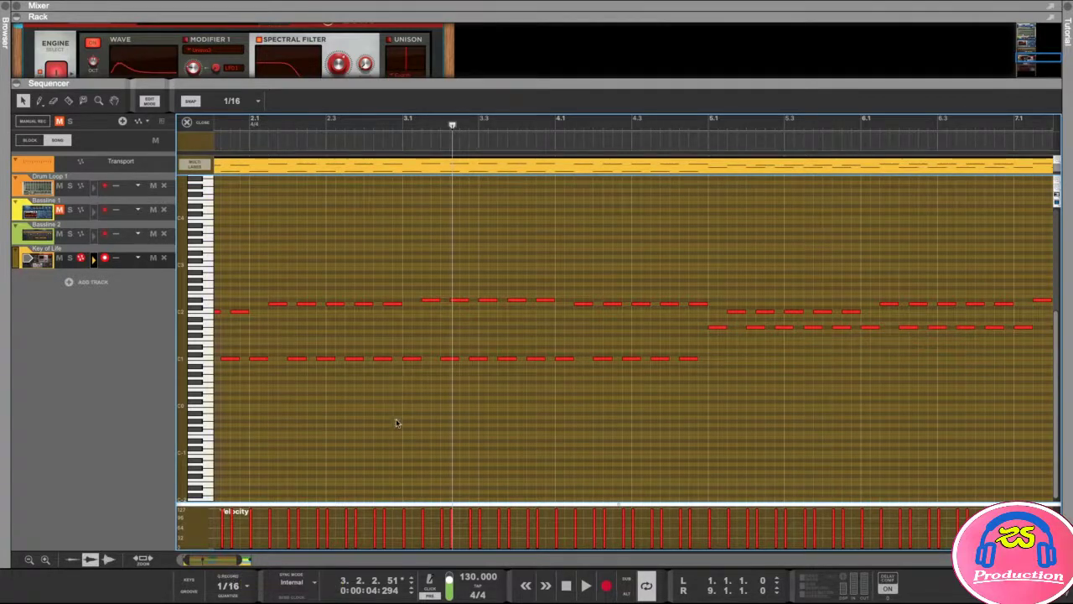
scroll(396, 423, "left", 3)
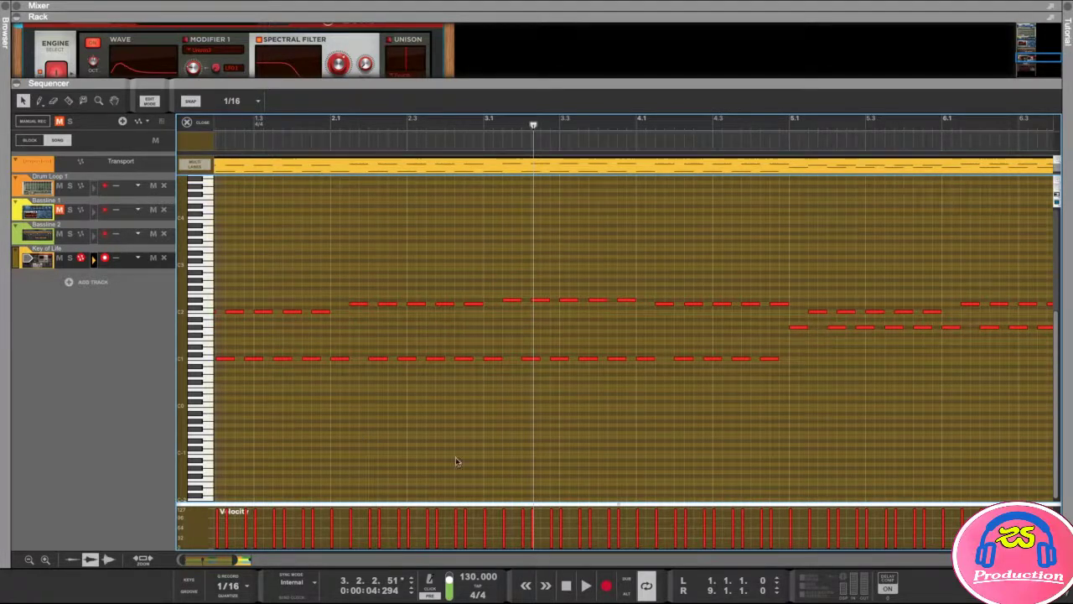
Select all notes to check them, deselect, and move the song position back to bar 1
scroll(751, 362, "down", 4)
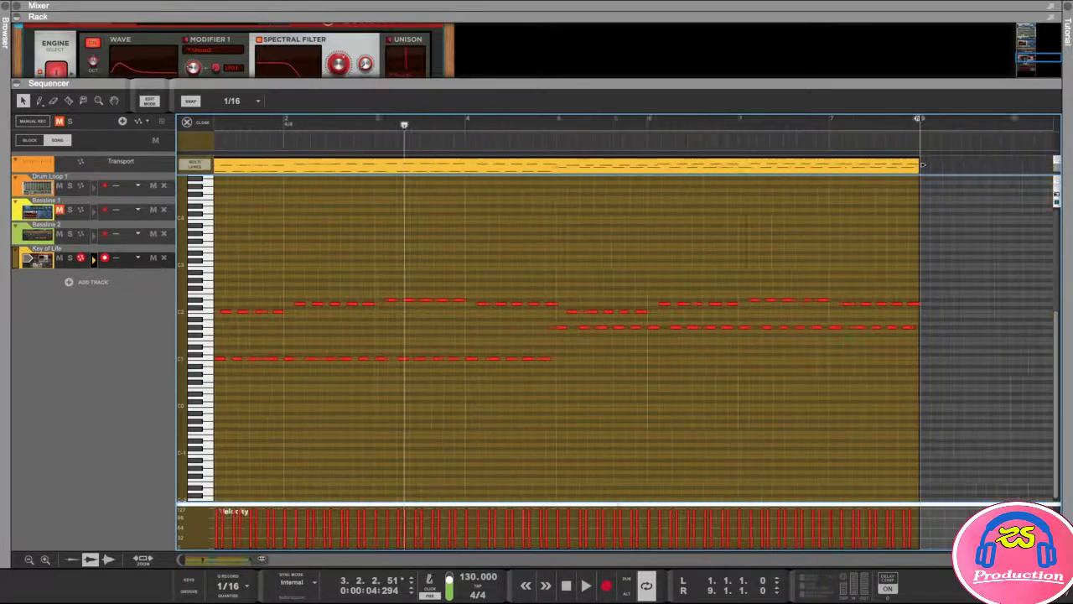
left_click_drag(884, 253, 222, 397)
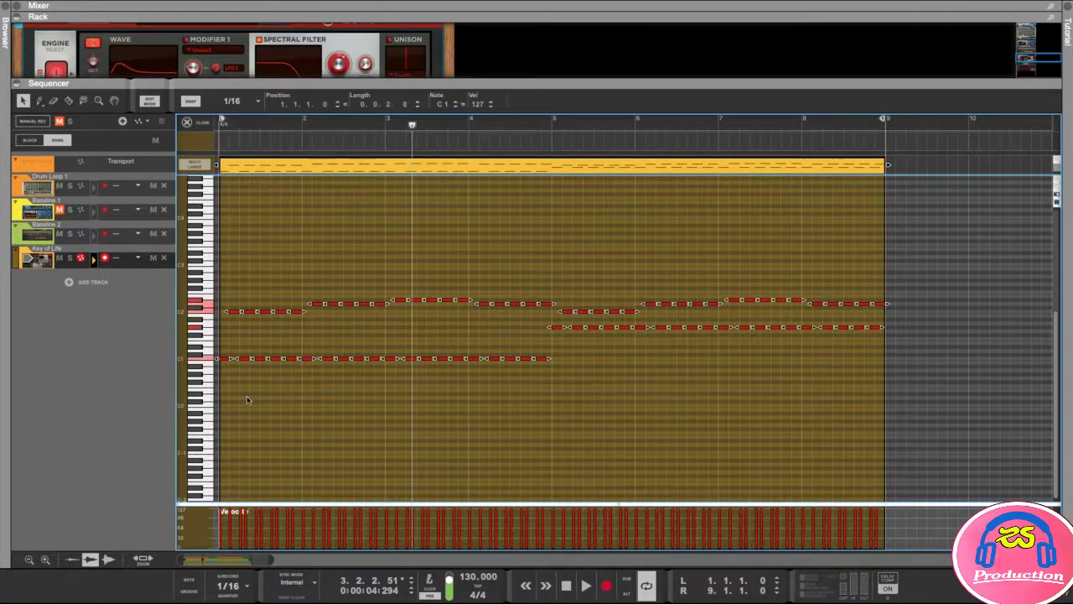
scroll(390, 366, "up", 1)
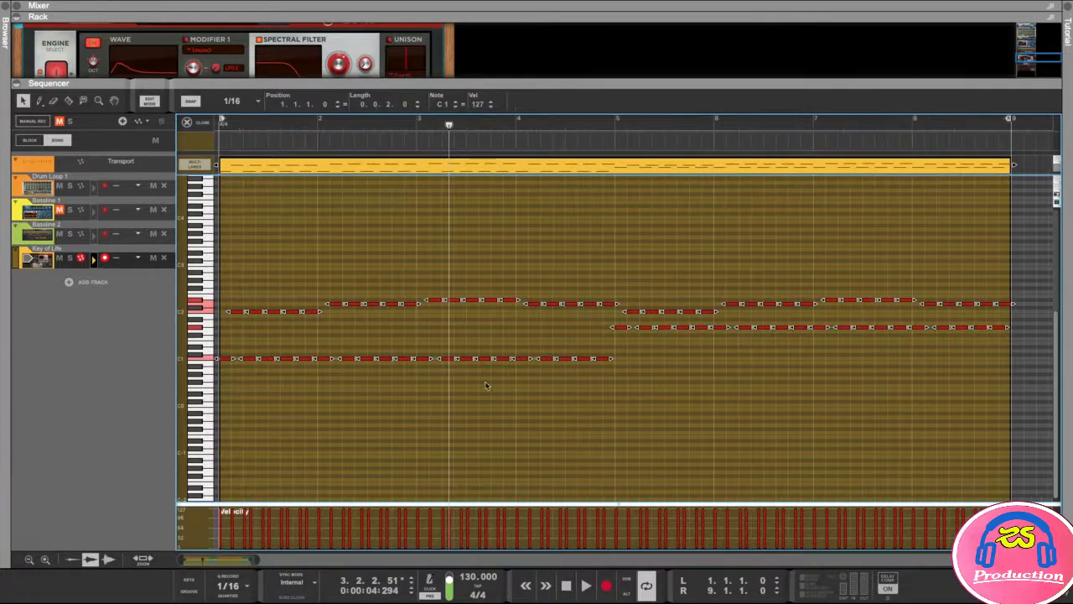
left_click(400, 417)
left_click_drag(449, 125, 218, 123)
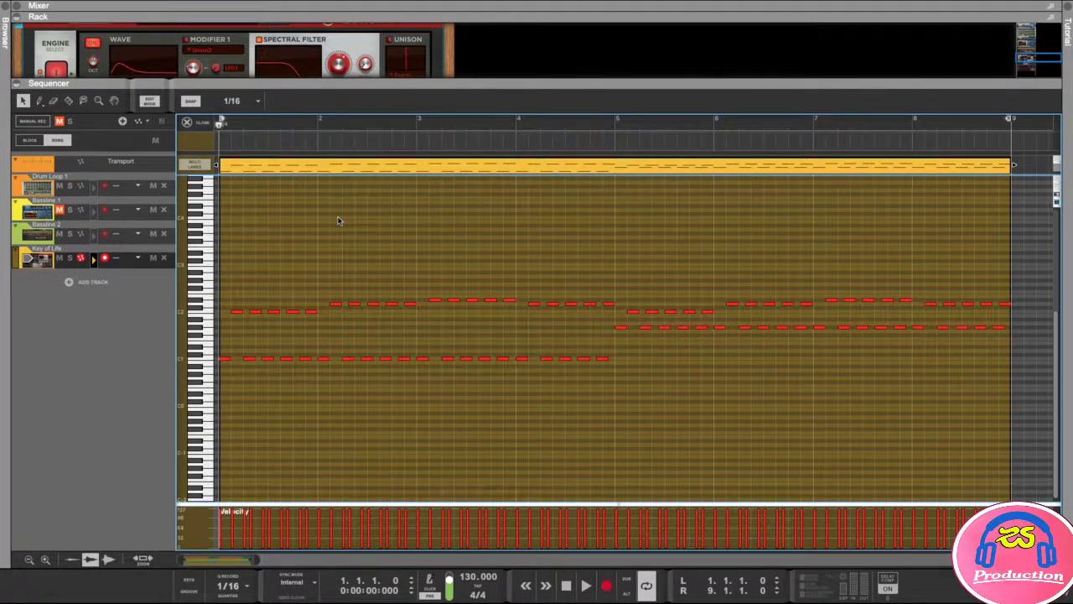
left_click(149, 101)
Rename the Key of Life track to 'Riff'
left_click(578, 365)
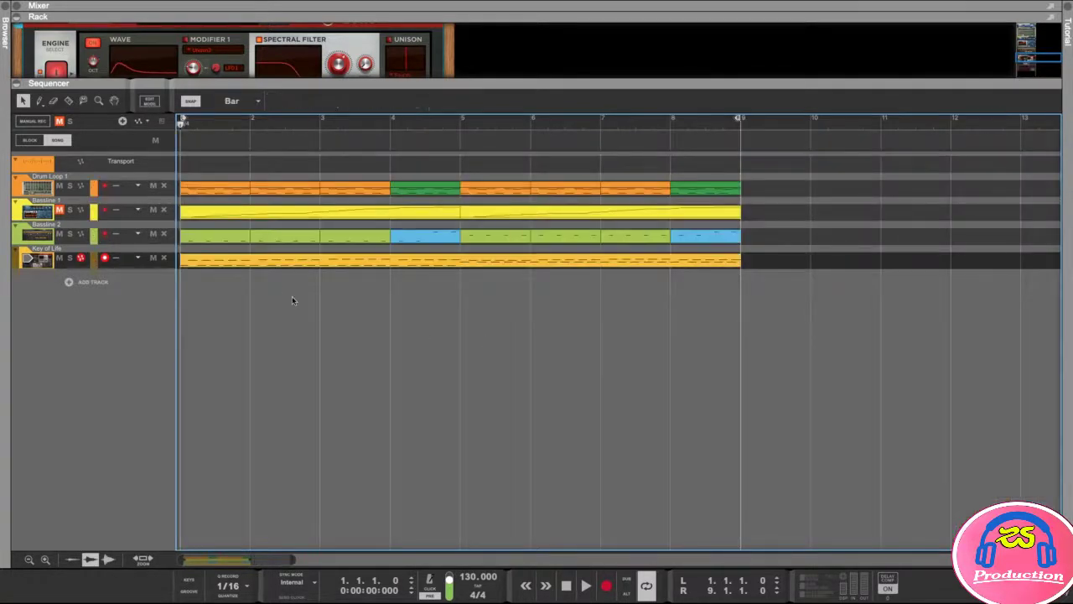
double_click(51, 250)
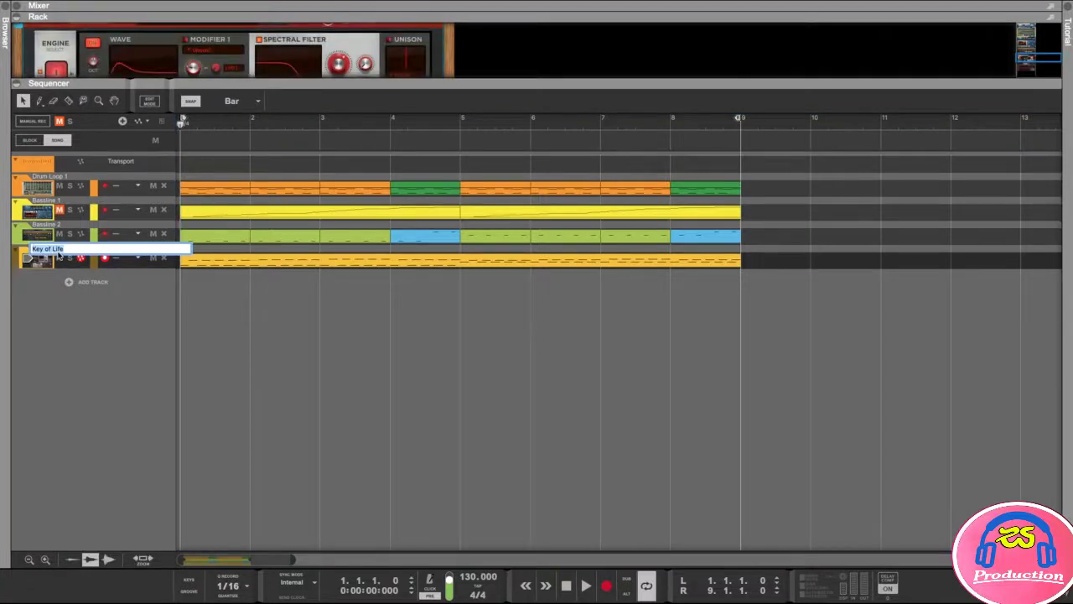
type("Riff")
key("Return")
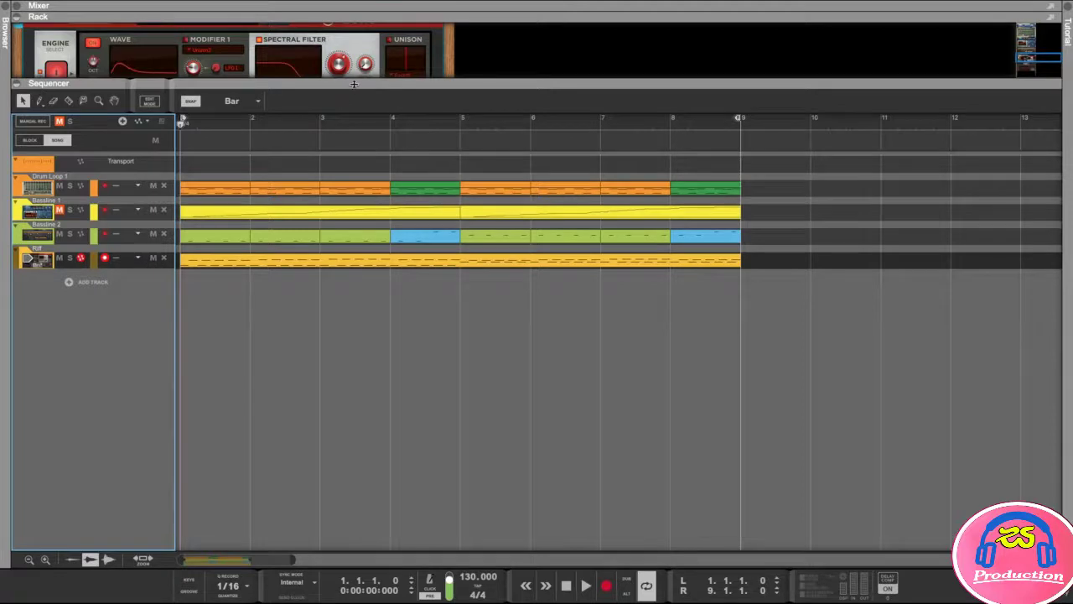
Enlarge the rack area and save the song via File > Save
left_click_drag(352, 84, 357, 116)
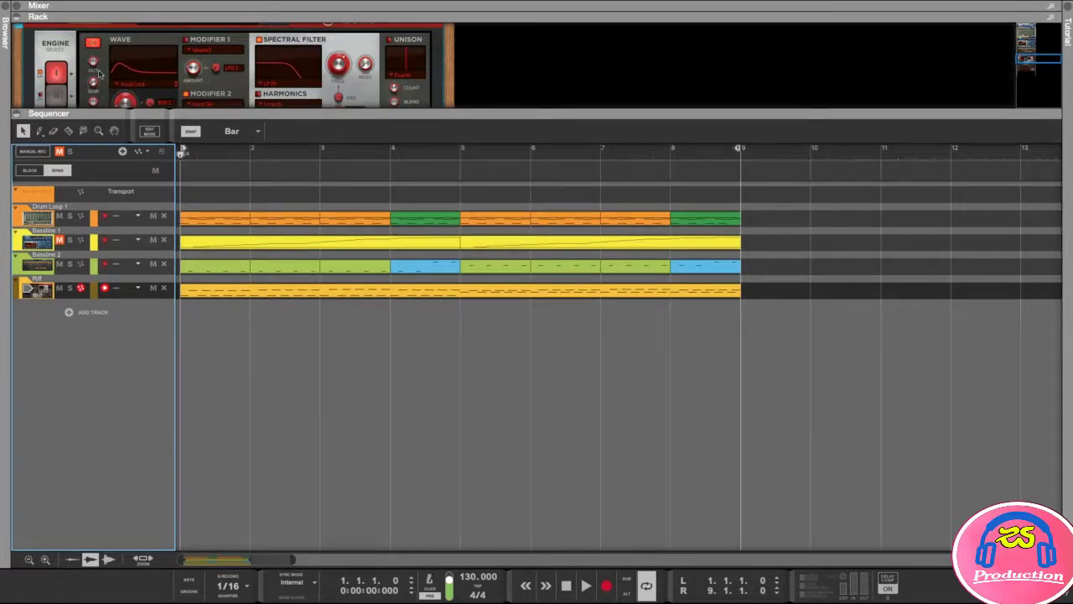
mouse_move(58, 16)
left_click(95, 7)
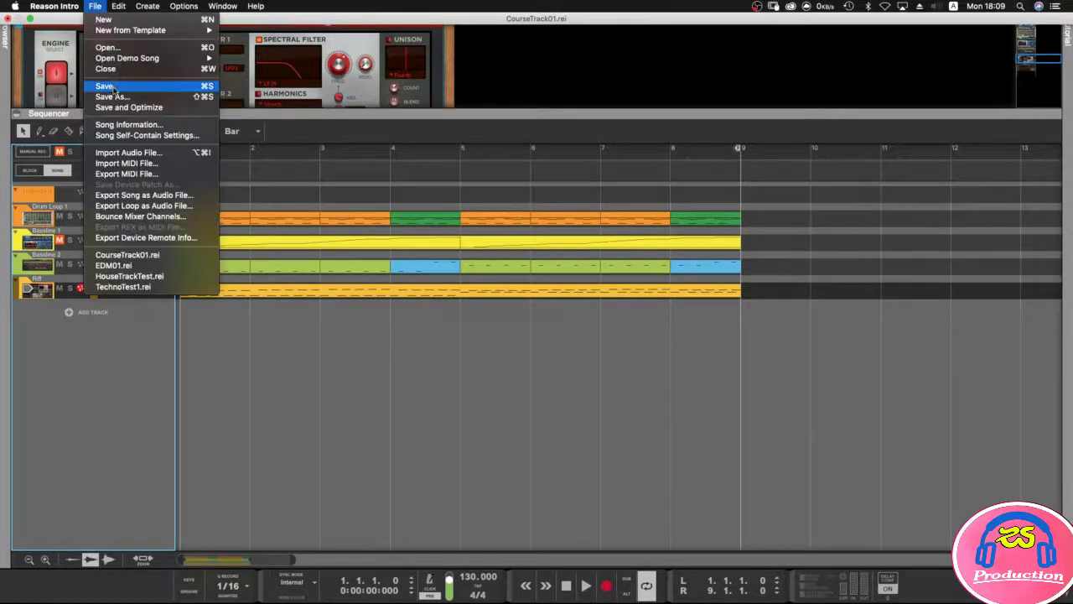
left_click(117, 88)
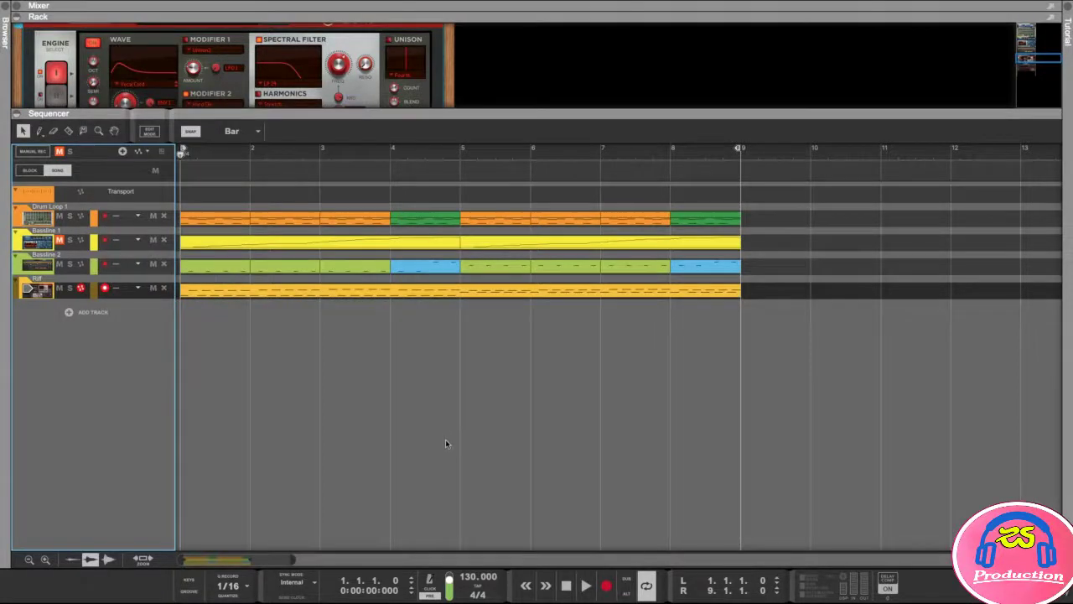